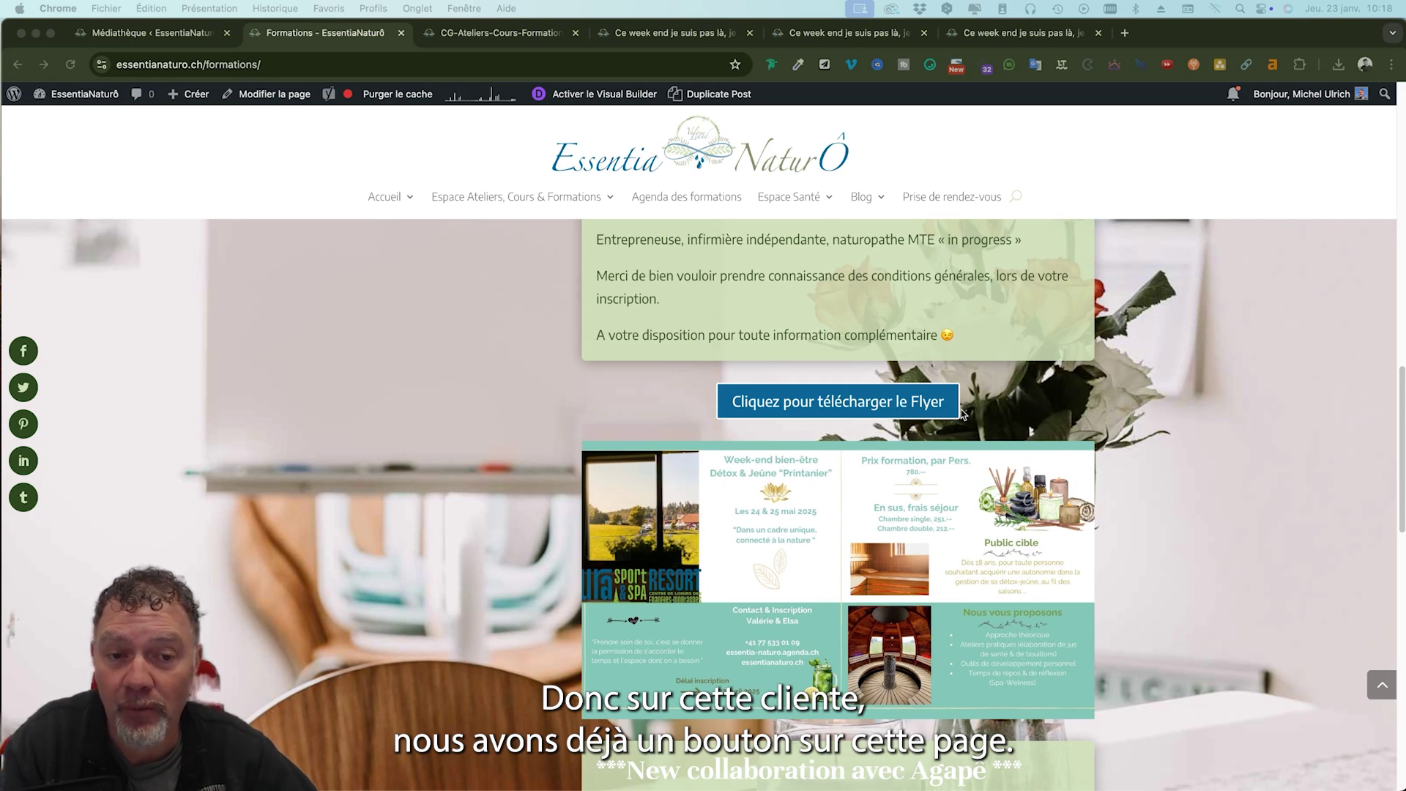
- Open the Formations page in the Visual Builder and name the flyer download button module "Bouton télécharger Flyer" for saving to the library
{"action": "left_click", "coordinate": [1200, 411]}
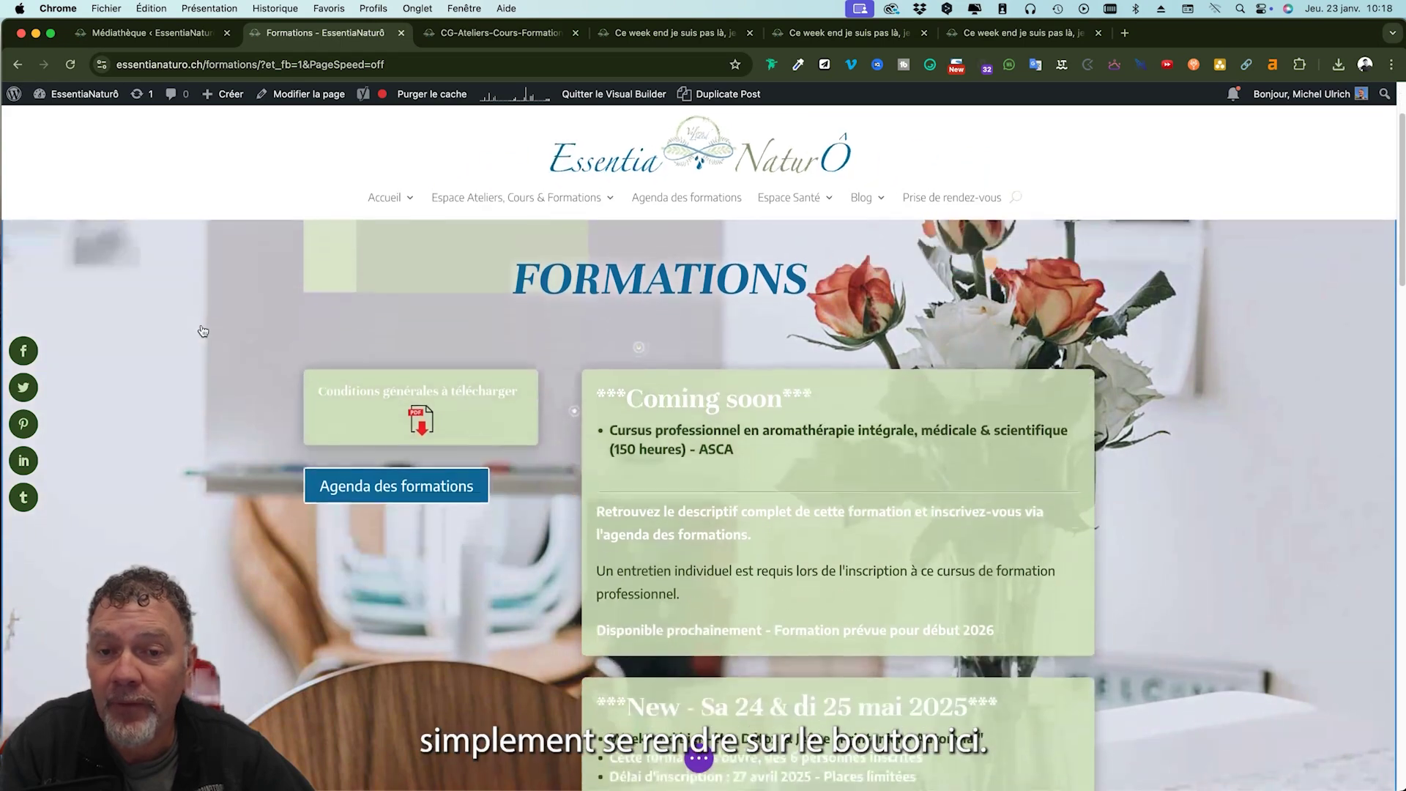
{"action": "scroll", "coordinate": [198, 330], "scroll_direction": "down", "scroll_amount": 20}
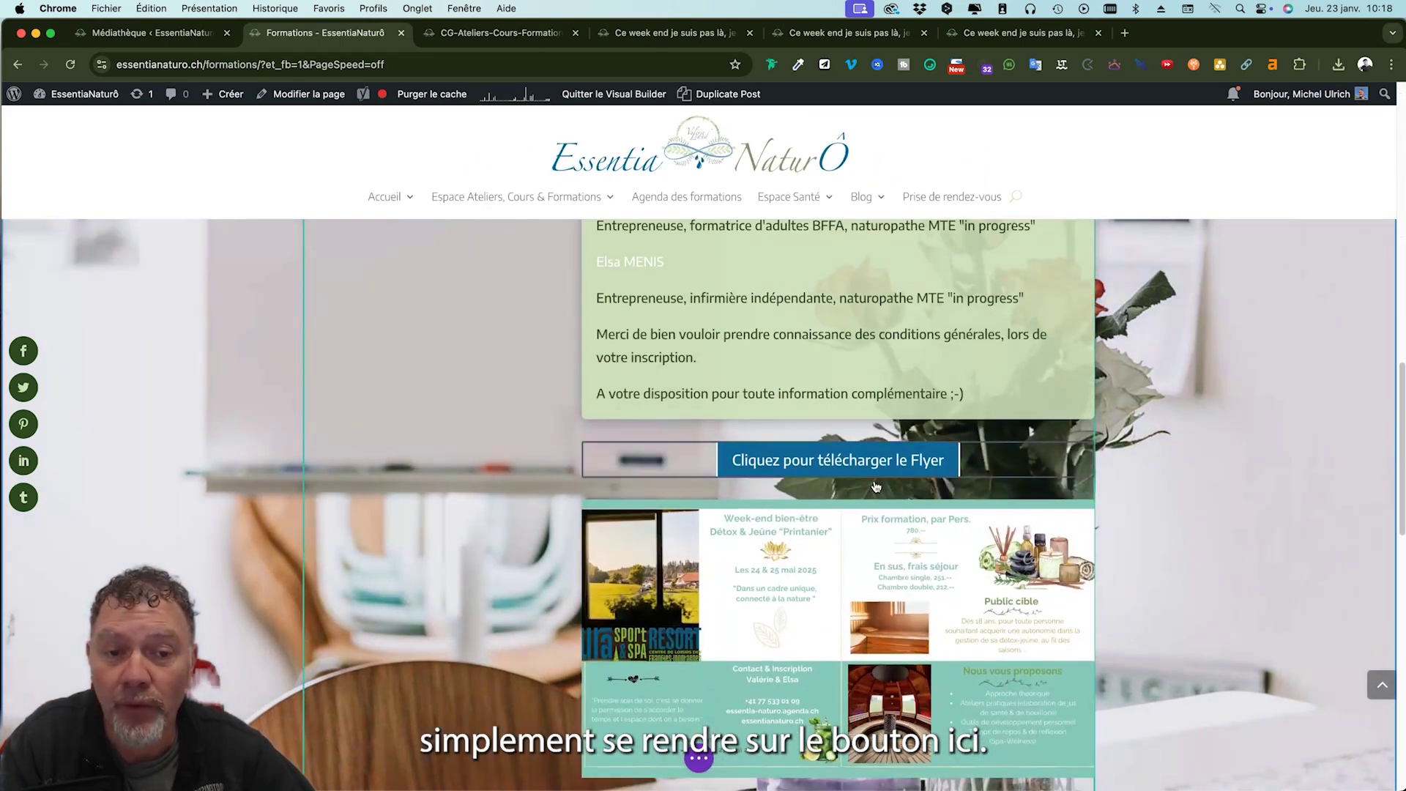
{"action": "scroll", "coordinate": [866, 483], "scroll_direction": "down", "scroll_amount": 3}
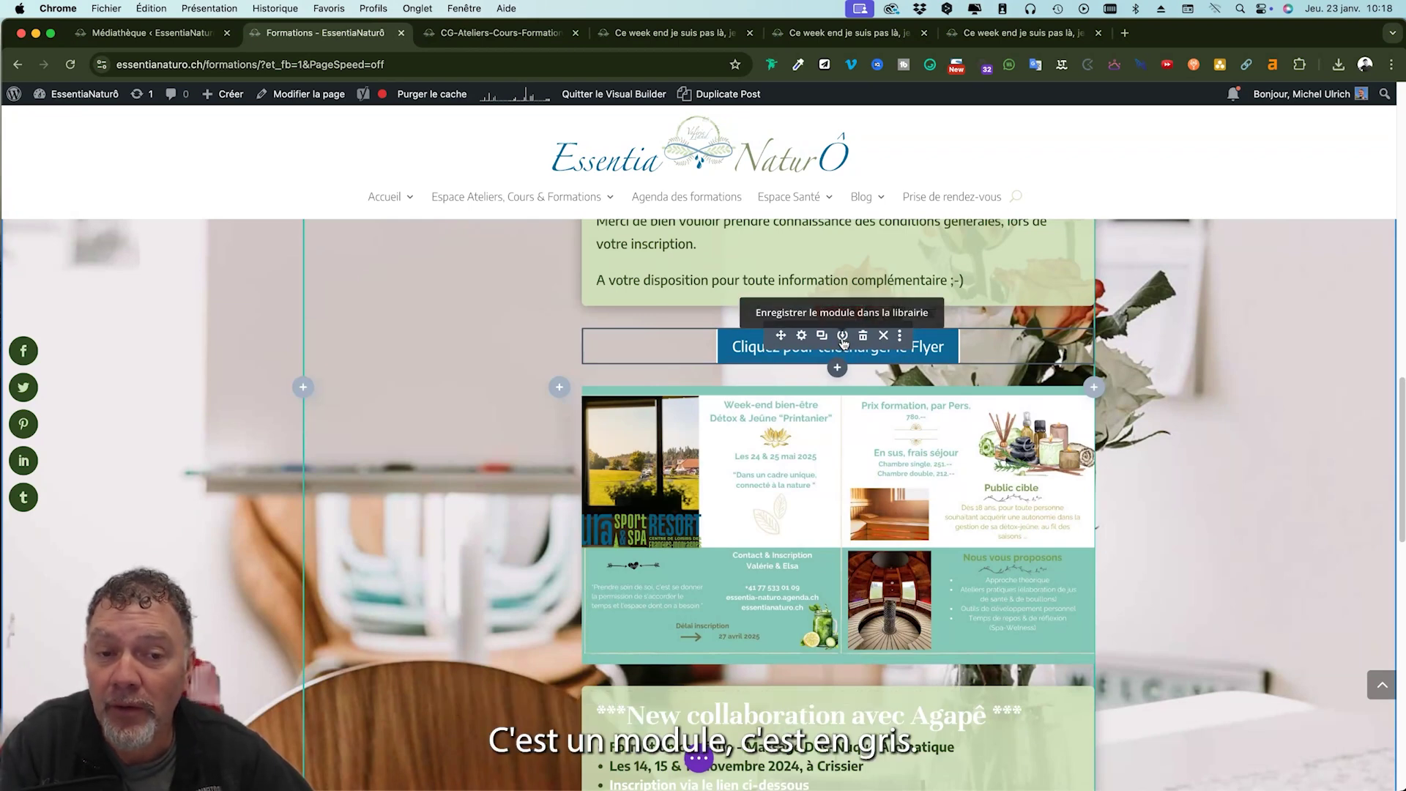
{"action": "left_click", "coordinate": [843, 336]}
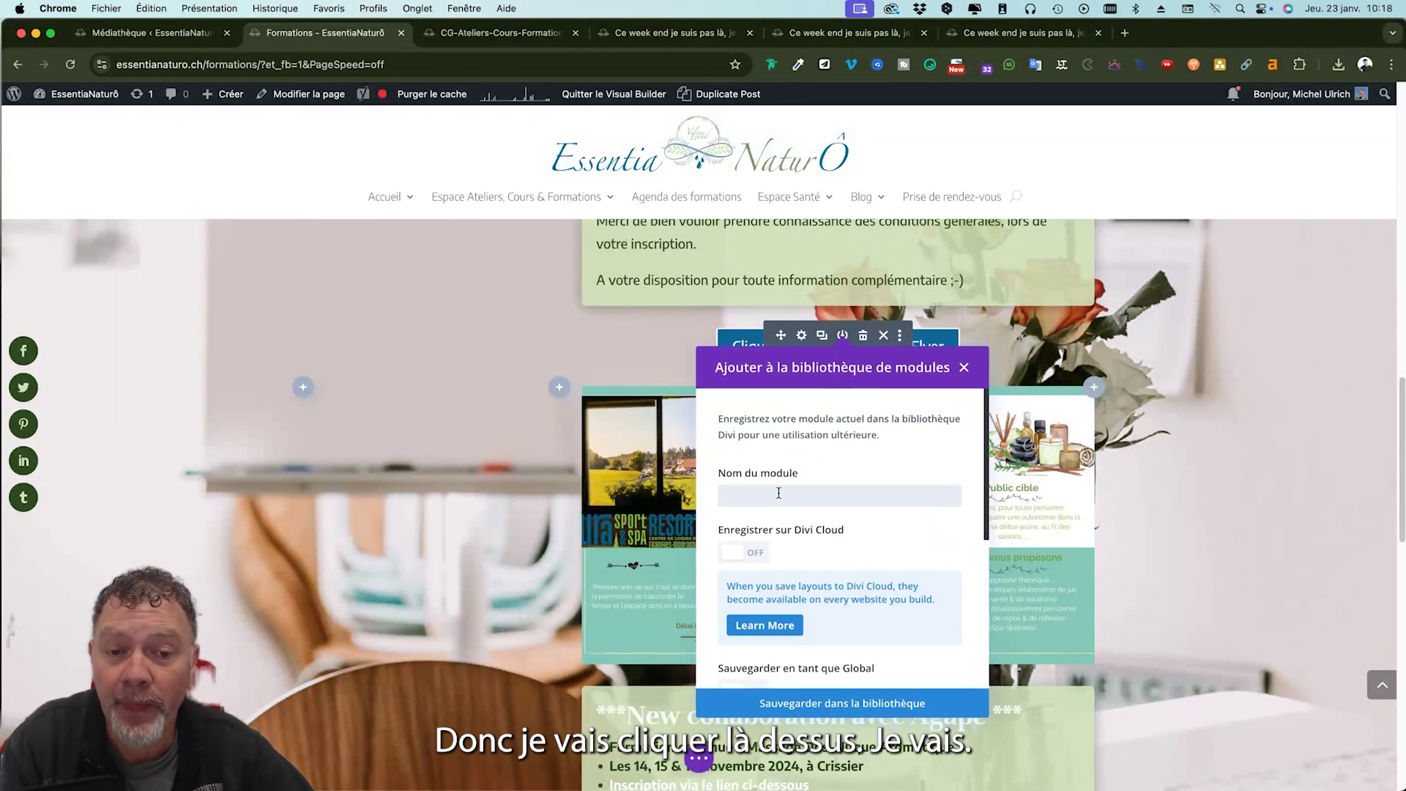
{"action": "scroll", "coordinate": [794, 497], "scroll_direction": "down", "scroll_amount": 1}
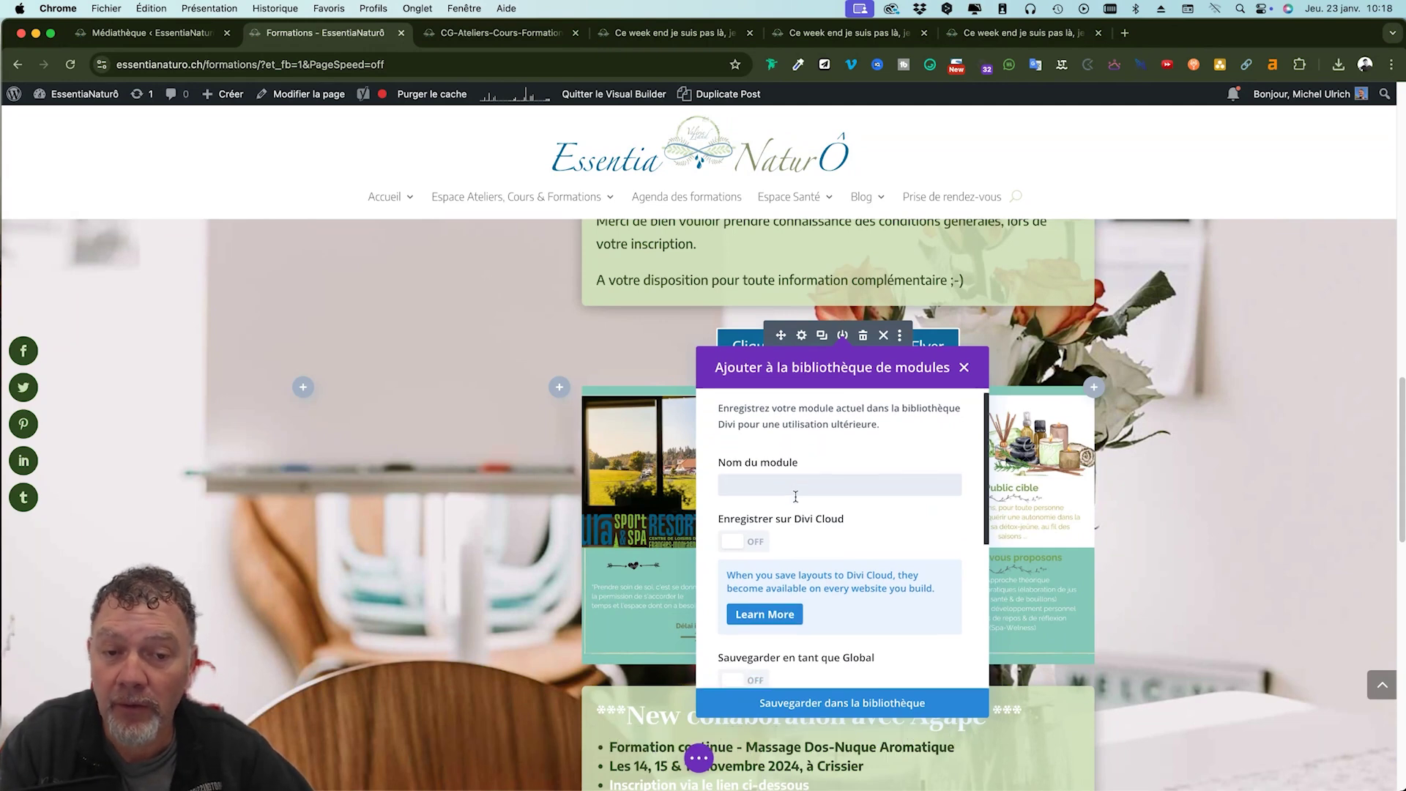
{"action": "type", "text": "Bouto"}
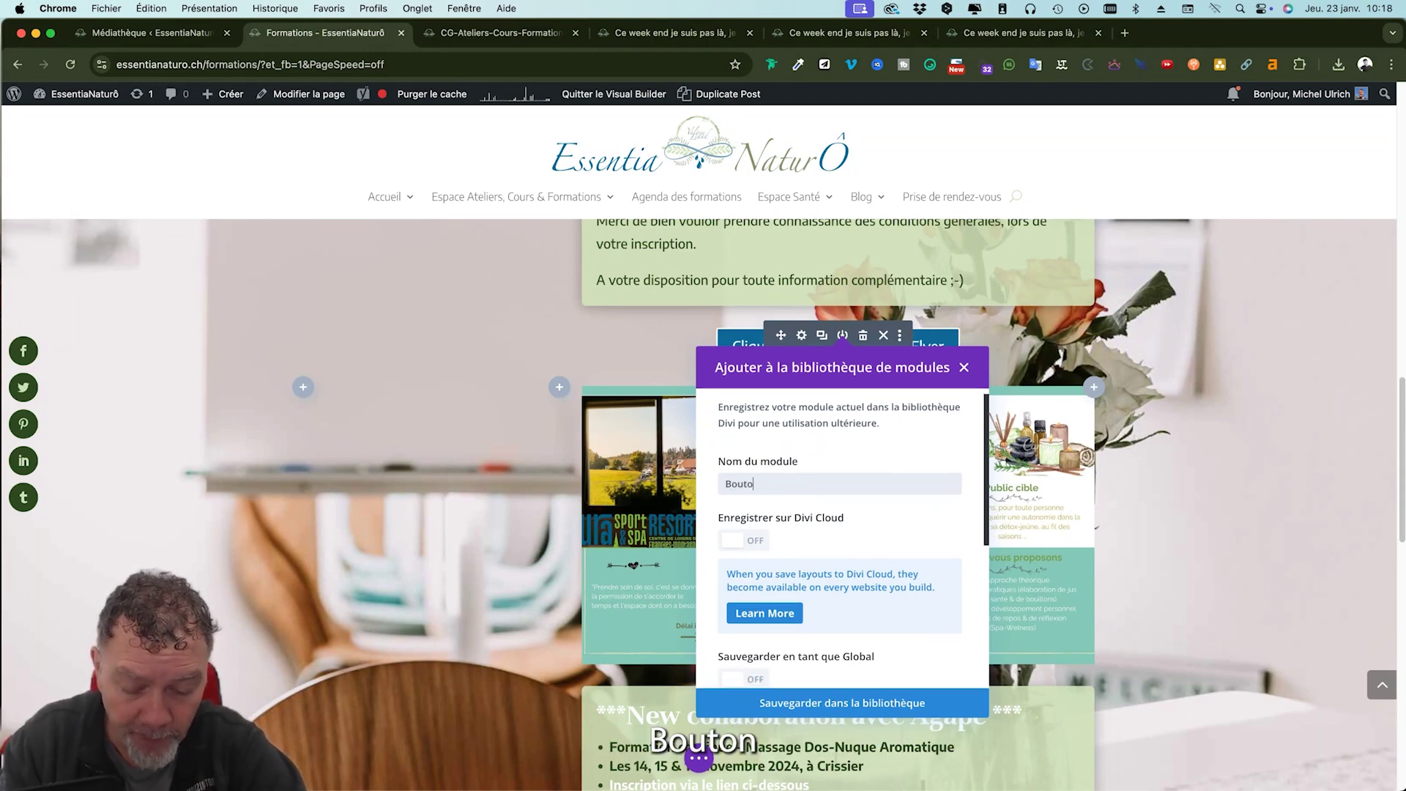
{"action": "type", "text": "n télécharger Flyer"}
- Assign the module to the Boutons category, leaving Divi Cloud and Global off, and save it to the library
{"action": "scroll", "coordinate": [908, 473], "scroll_direction": "down", "scroll_amount": 2}
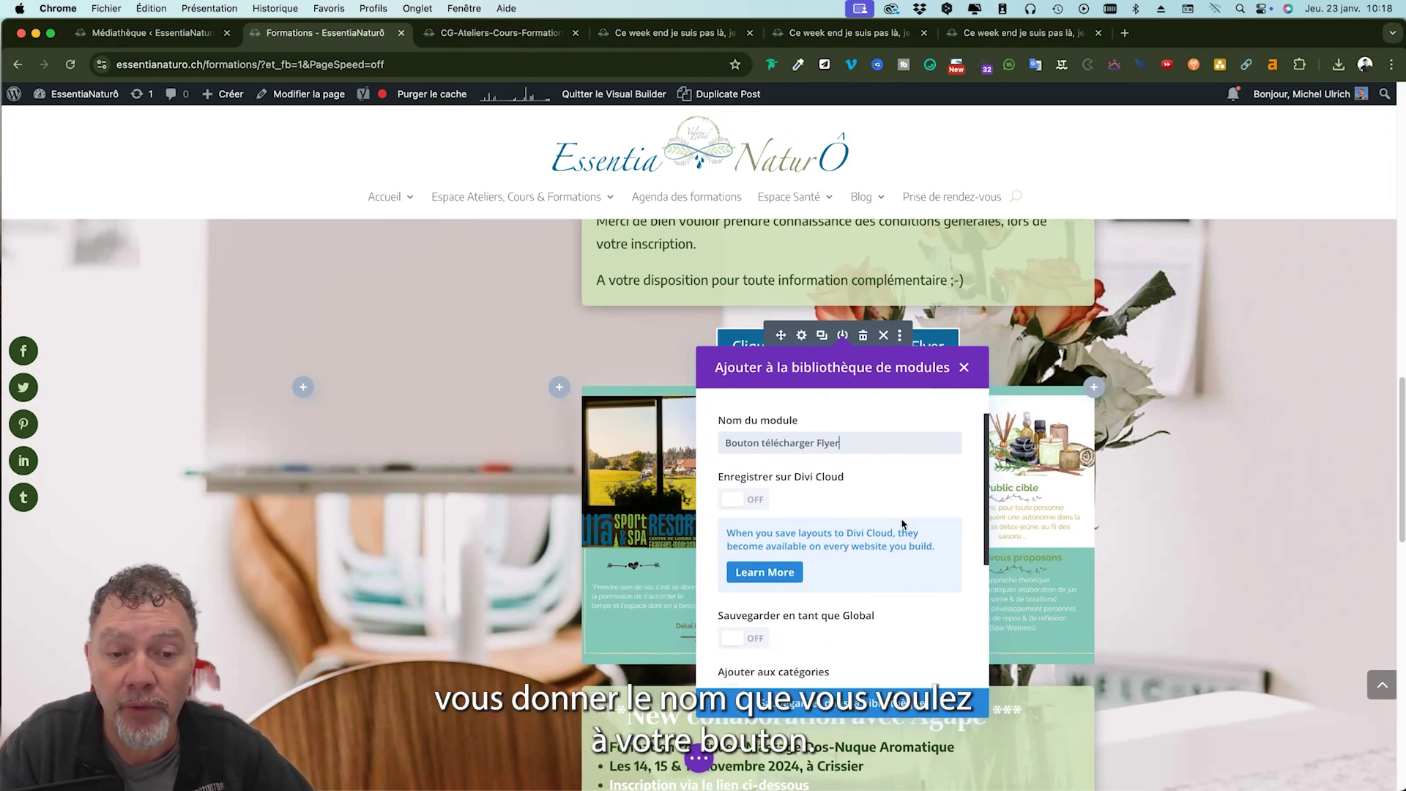
{"action": "scroll", "coordinate": [769, 480], "scroll_direction": "down", "scroll_amount": 2}
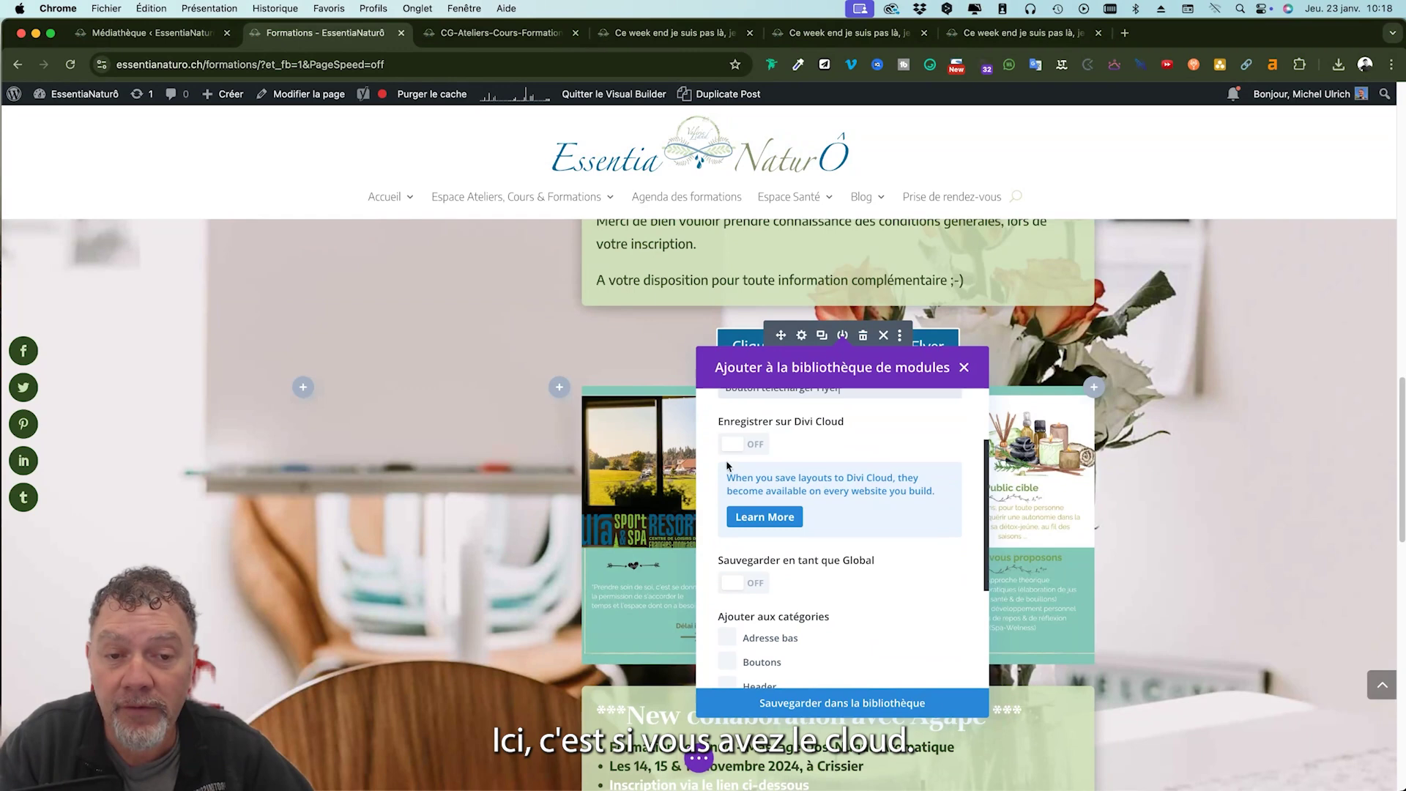
{"action": "scroll", "coordinate": [867, 469], "scroll_direction": "down", "scroll_amount": 3}
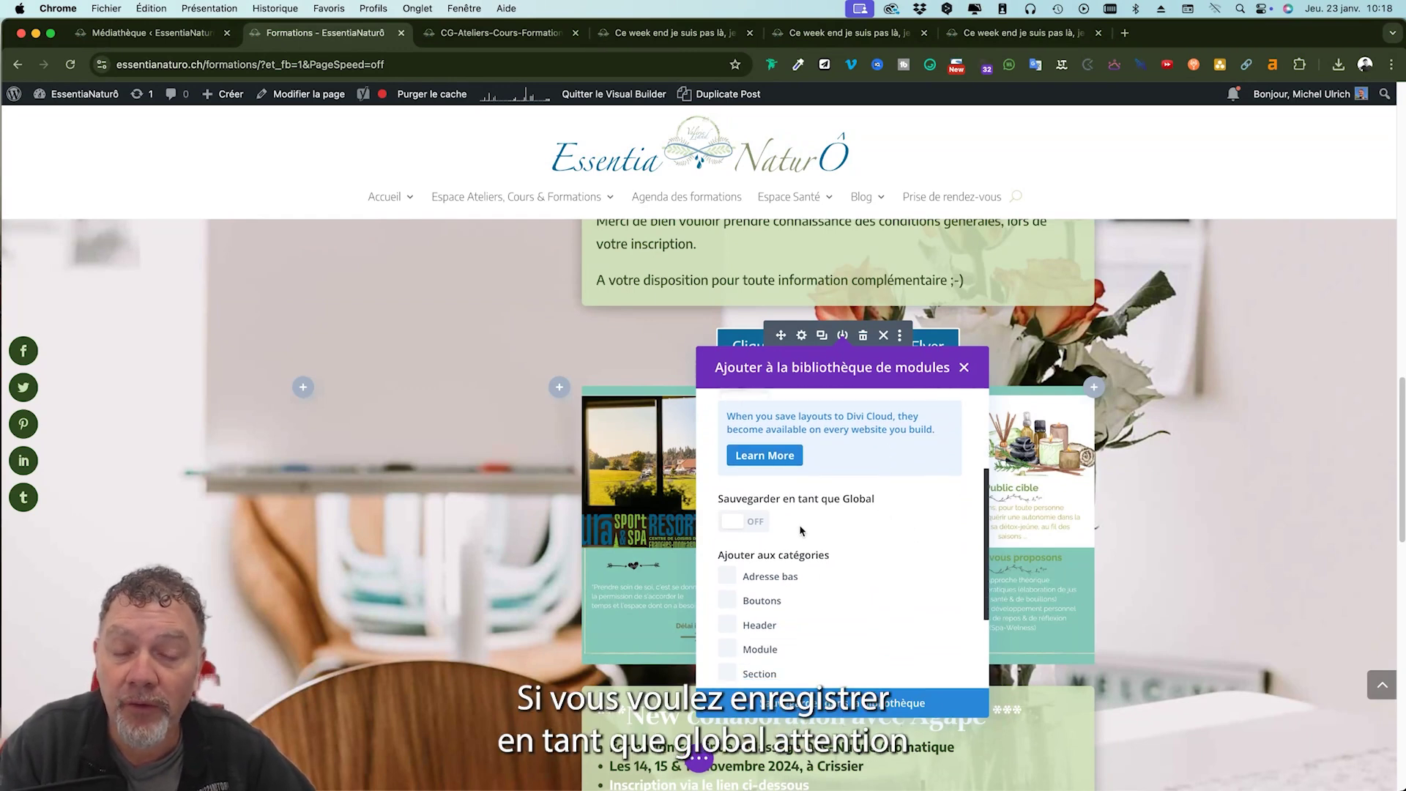
{"action": "scroll", "coordinate": [801, 530], "scroll_direction": "down", "scroll_amount": 1}
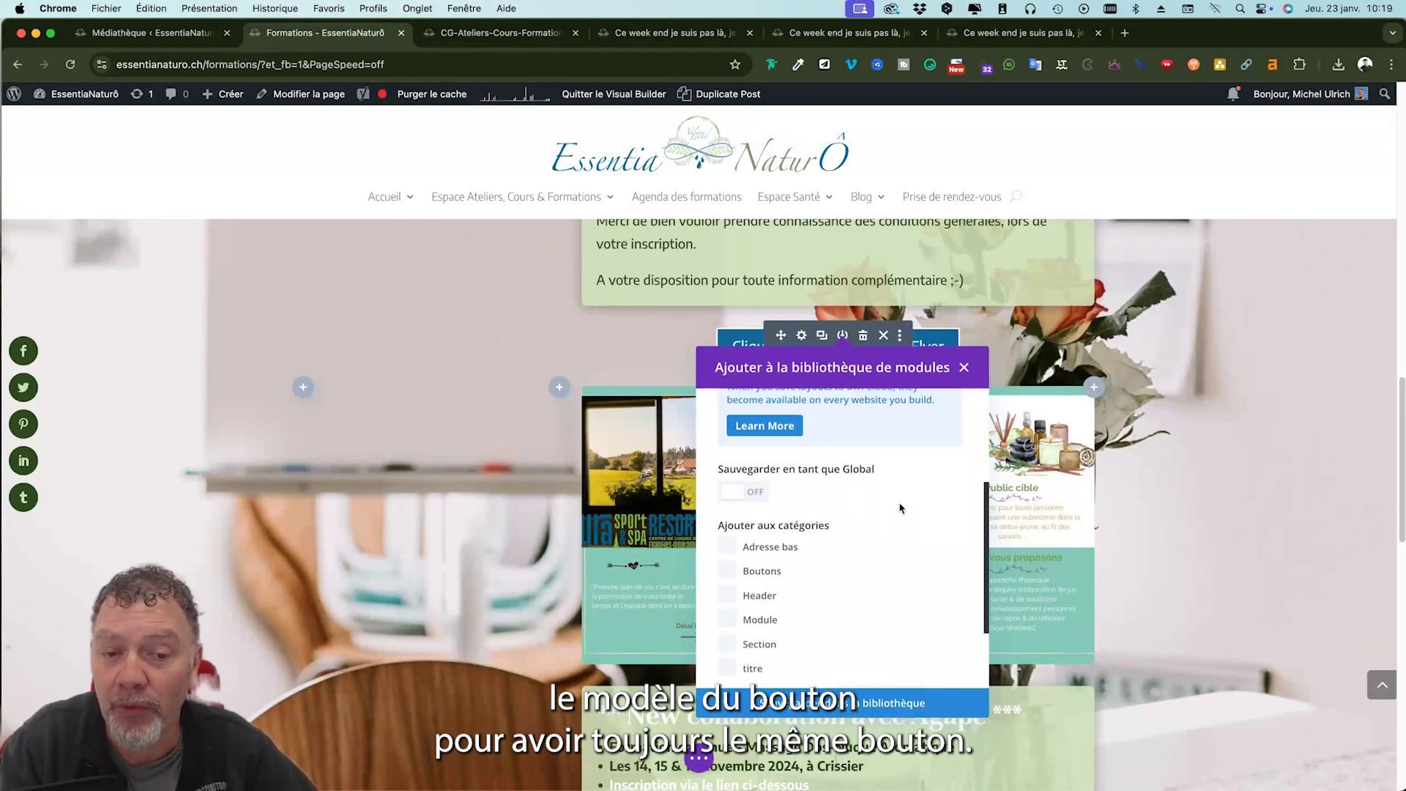
{"action": "scroll", "coordinate": [878, 512], "scroll_direction": "down", "scroll_amount": 2}
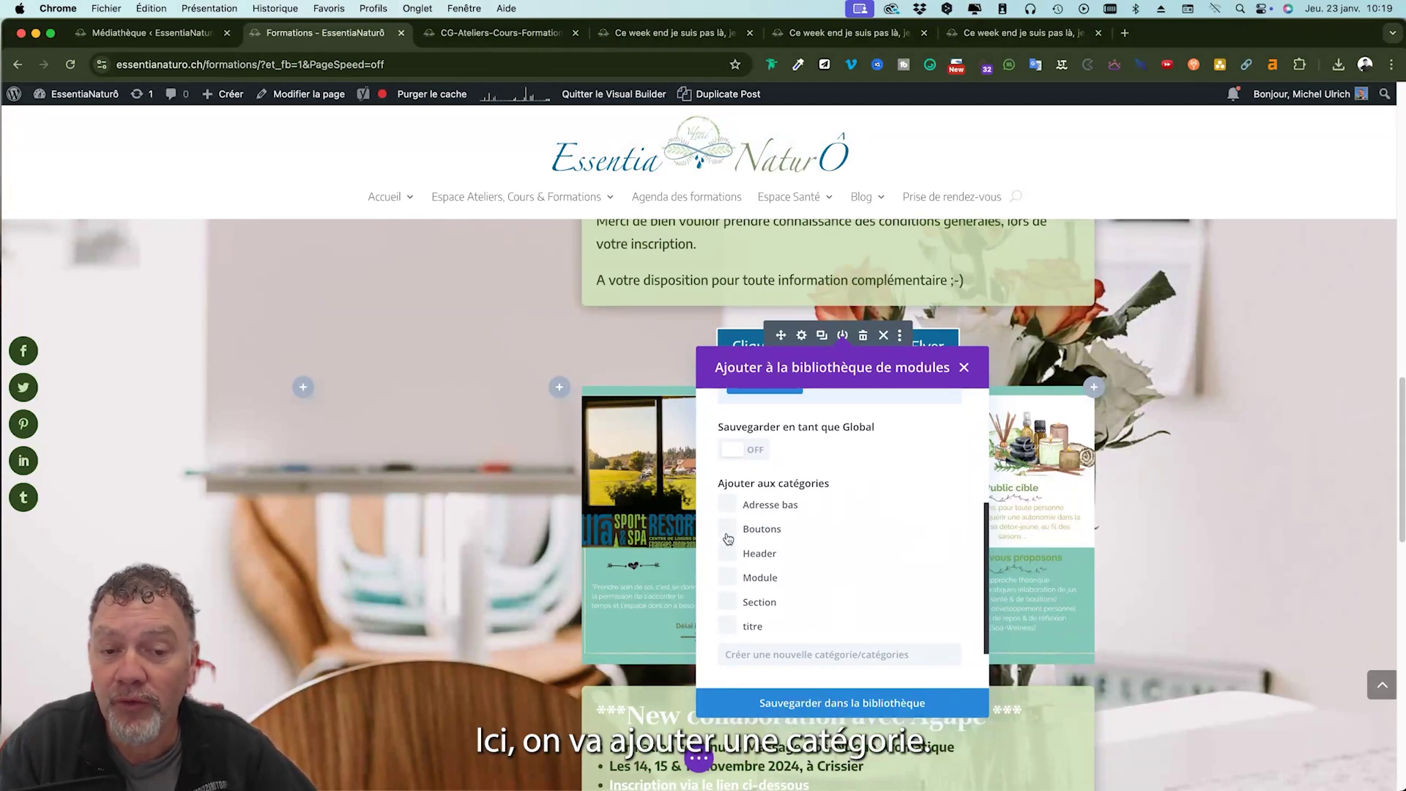
{"action": "scroll", "coordinate": [879, 512], "scroll_direction": "down", "scroll_amount": 1}
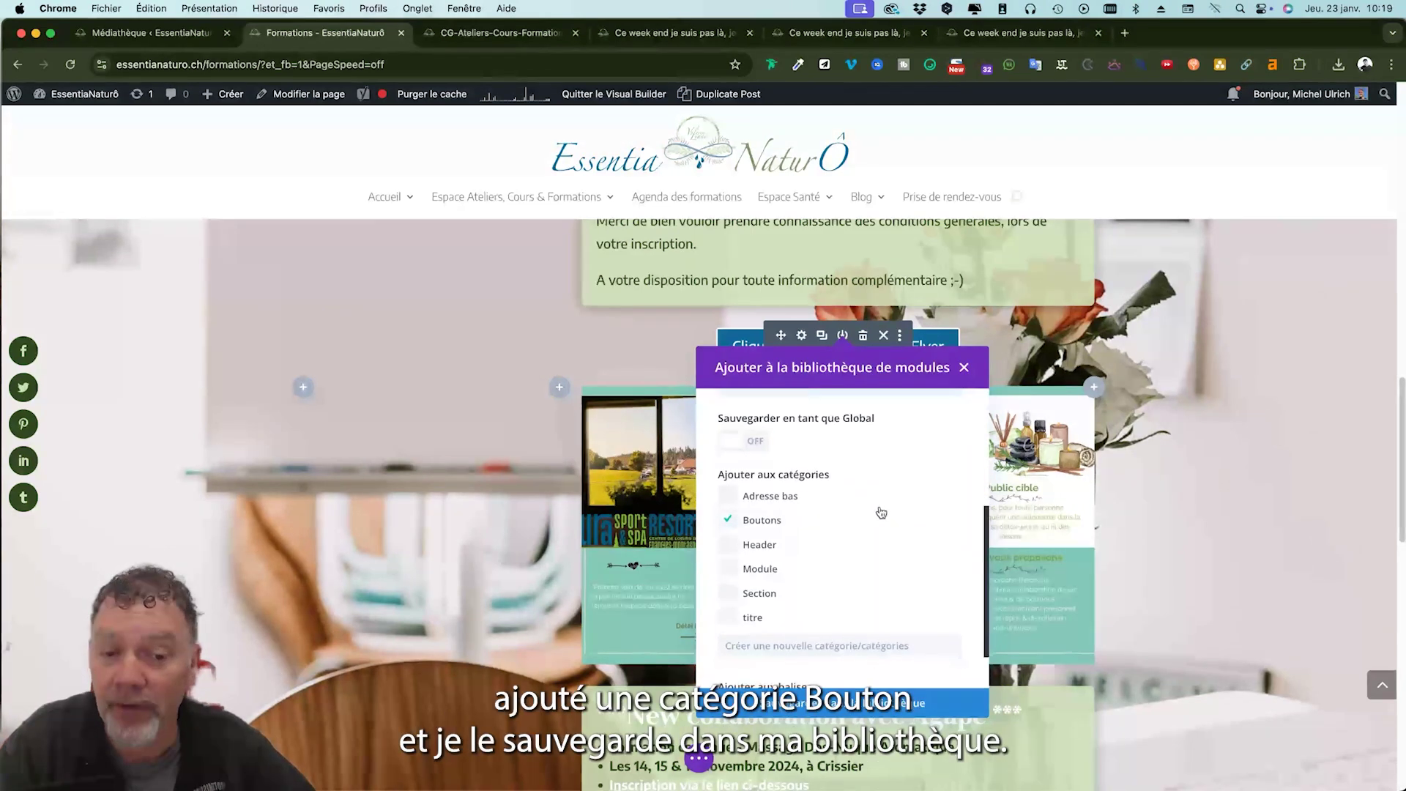
{"action": "left_click", "coordinate": [858, 703]}
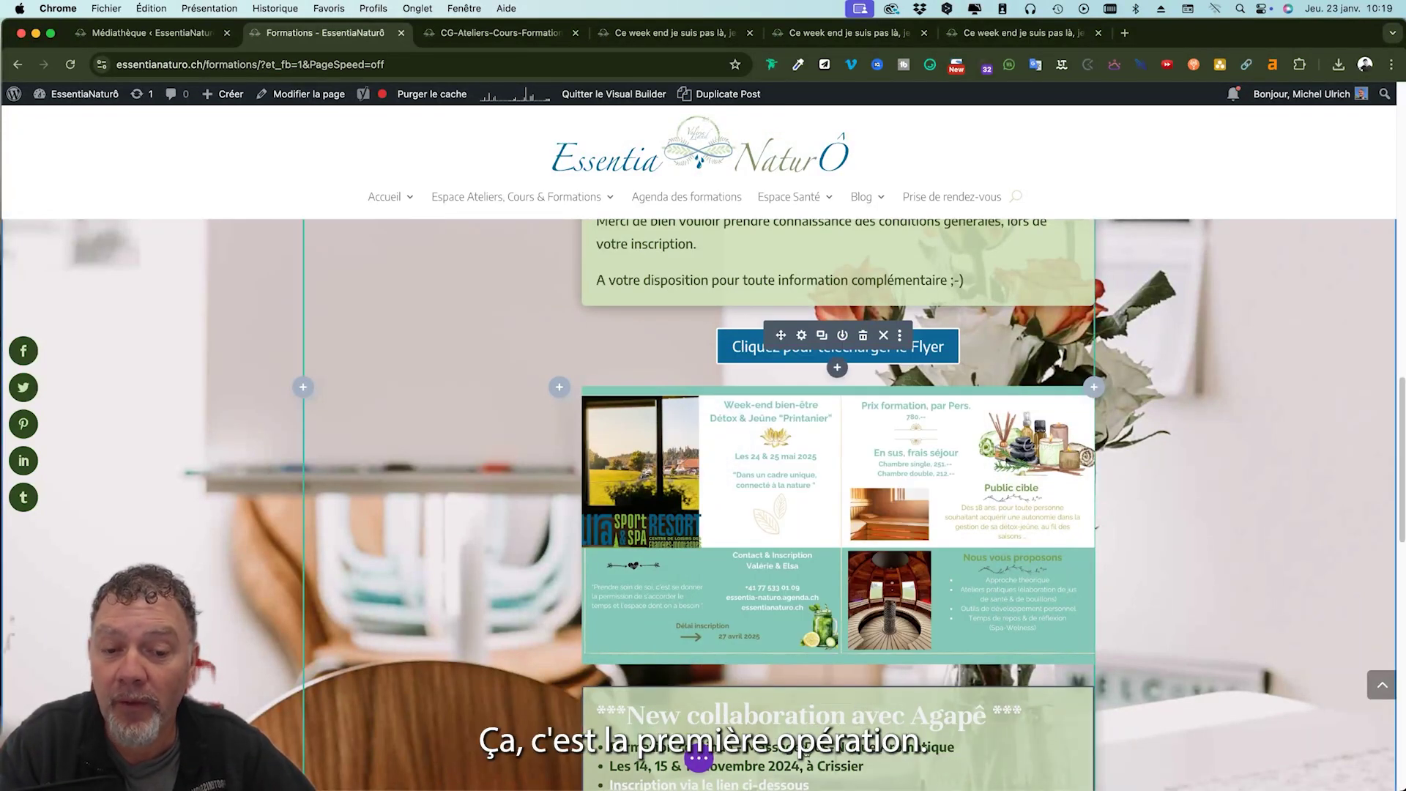
- Save the Formations page and exit the Visual Builder
{"action": "left_click", "coordinate": [700, 760]}
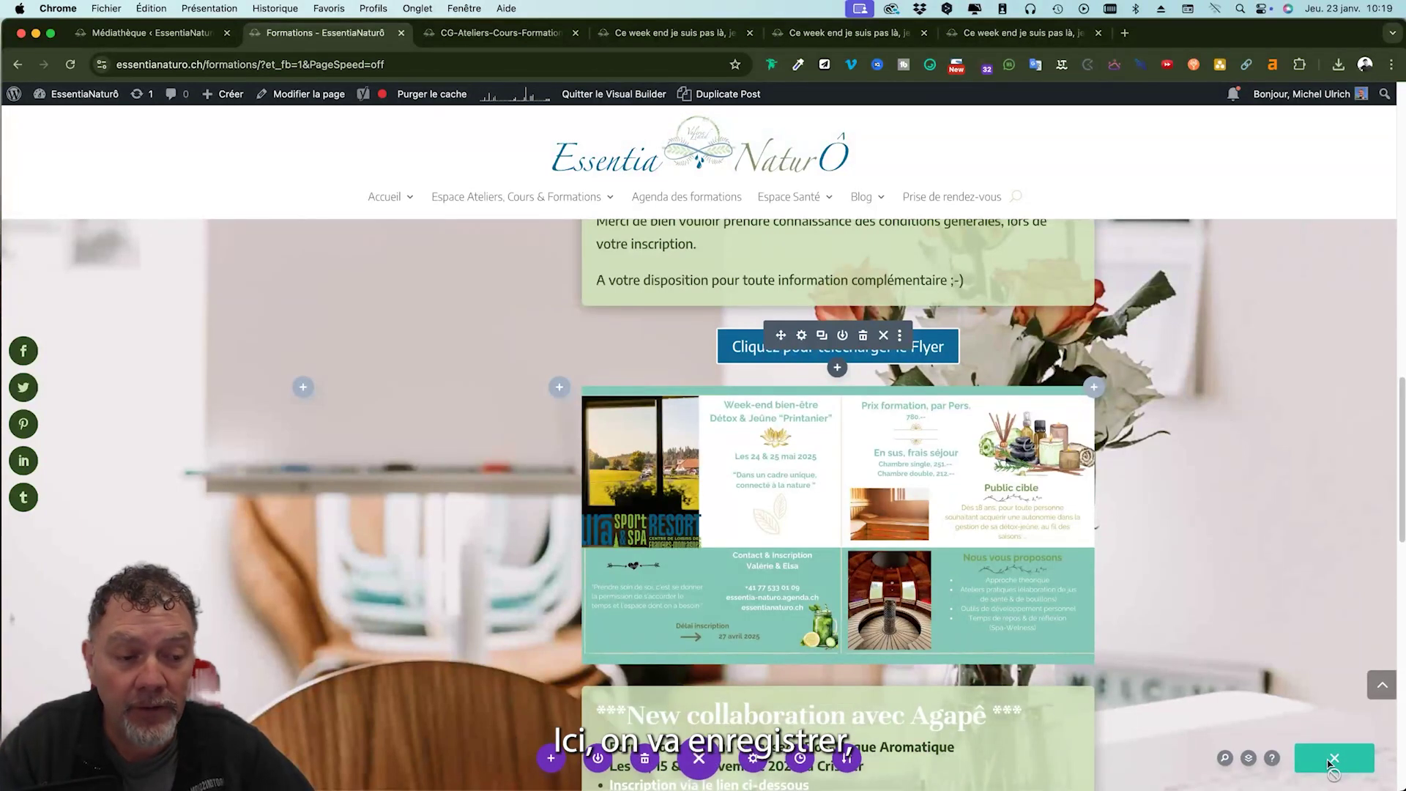
{"action": "left_click", "coordinate": [1334, 765]}
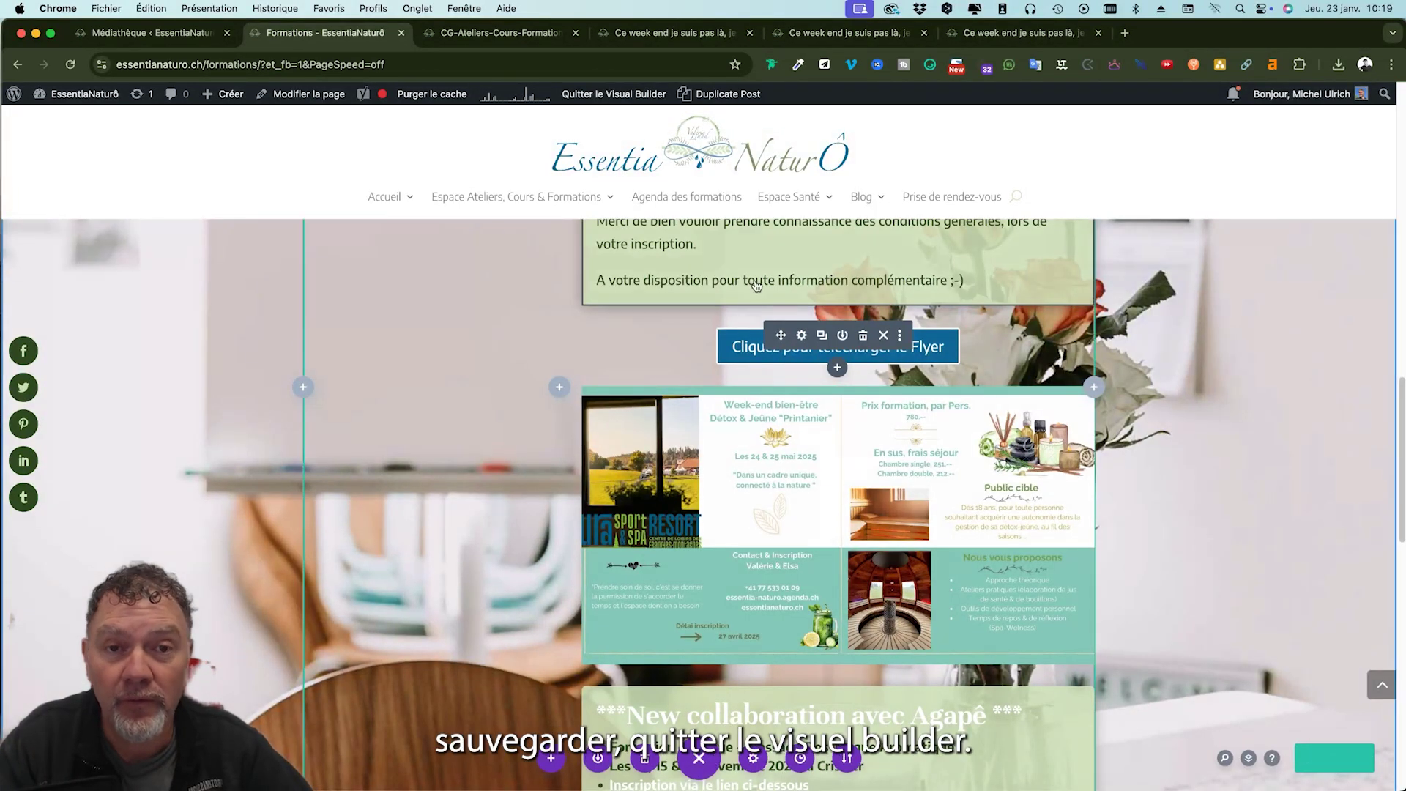
{"action": "left_click", "coordinate": [615, 95]}
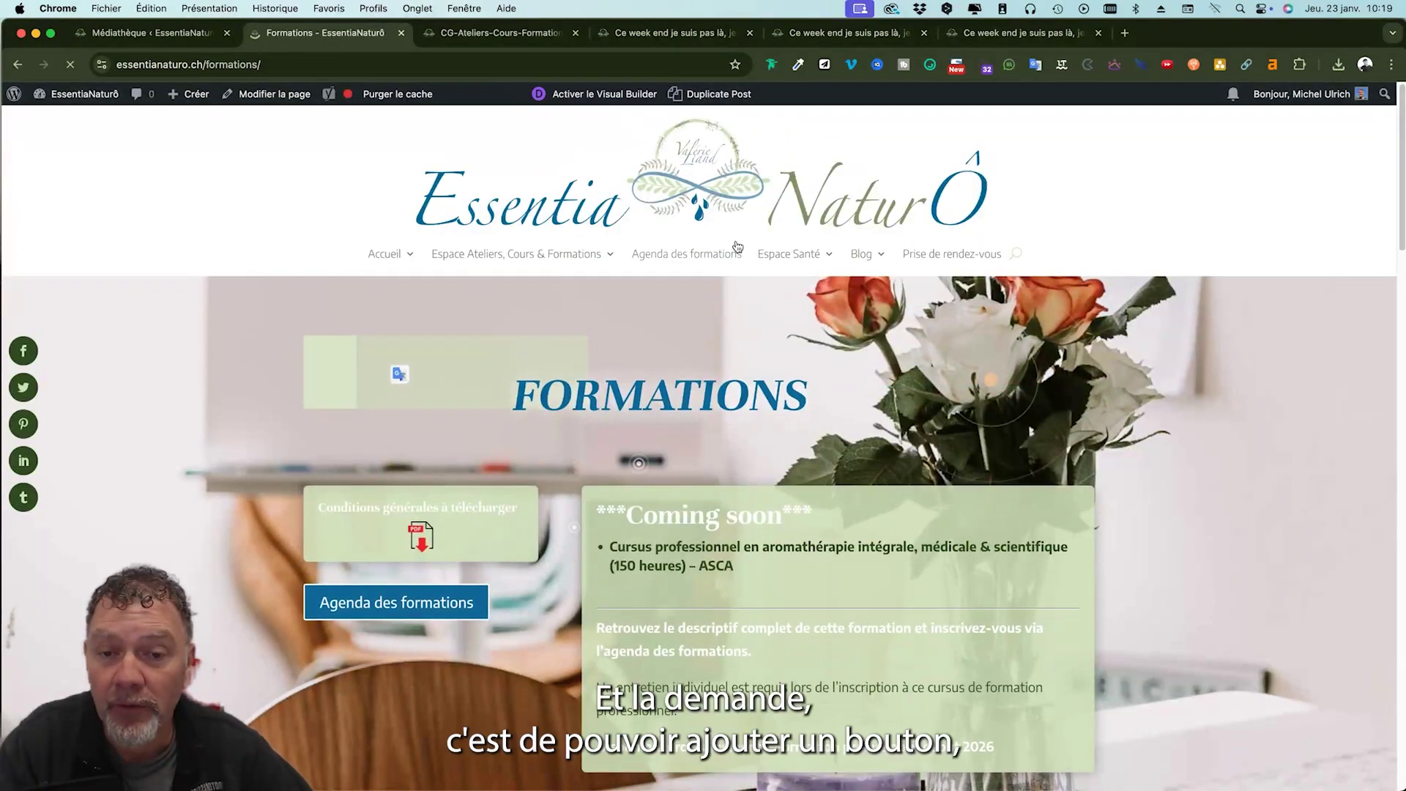
- Open the site's Ateliers page from the Formations page
{"action": "left_click", "coordinate": [502, 34]}
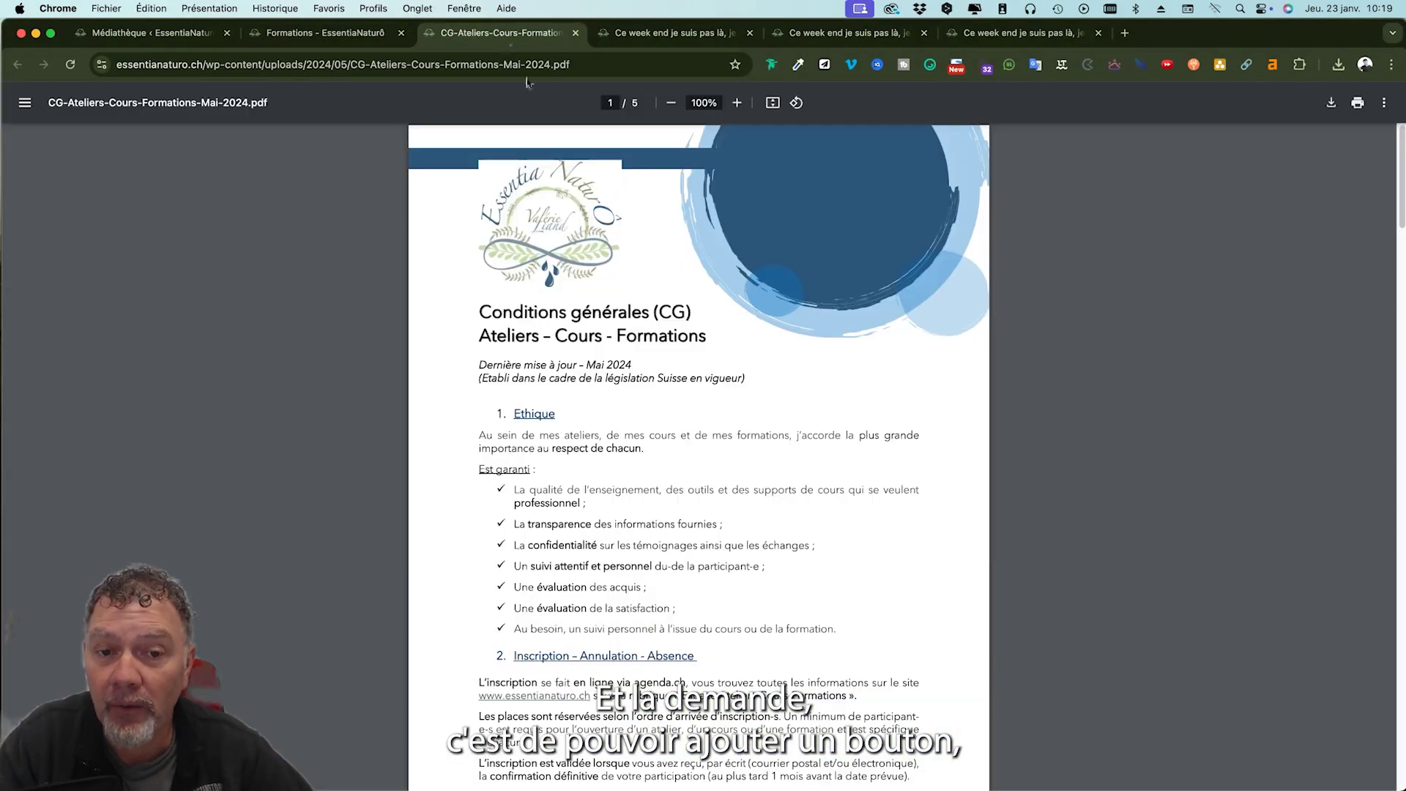
{"action": "left_click", "coordinate": [354, 34]}
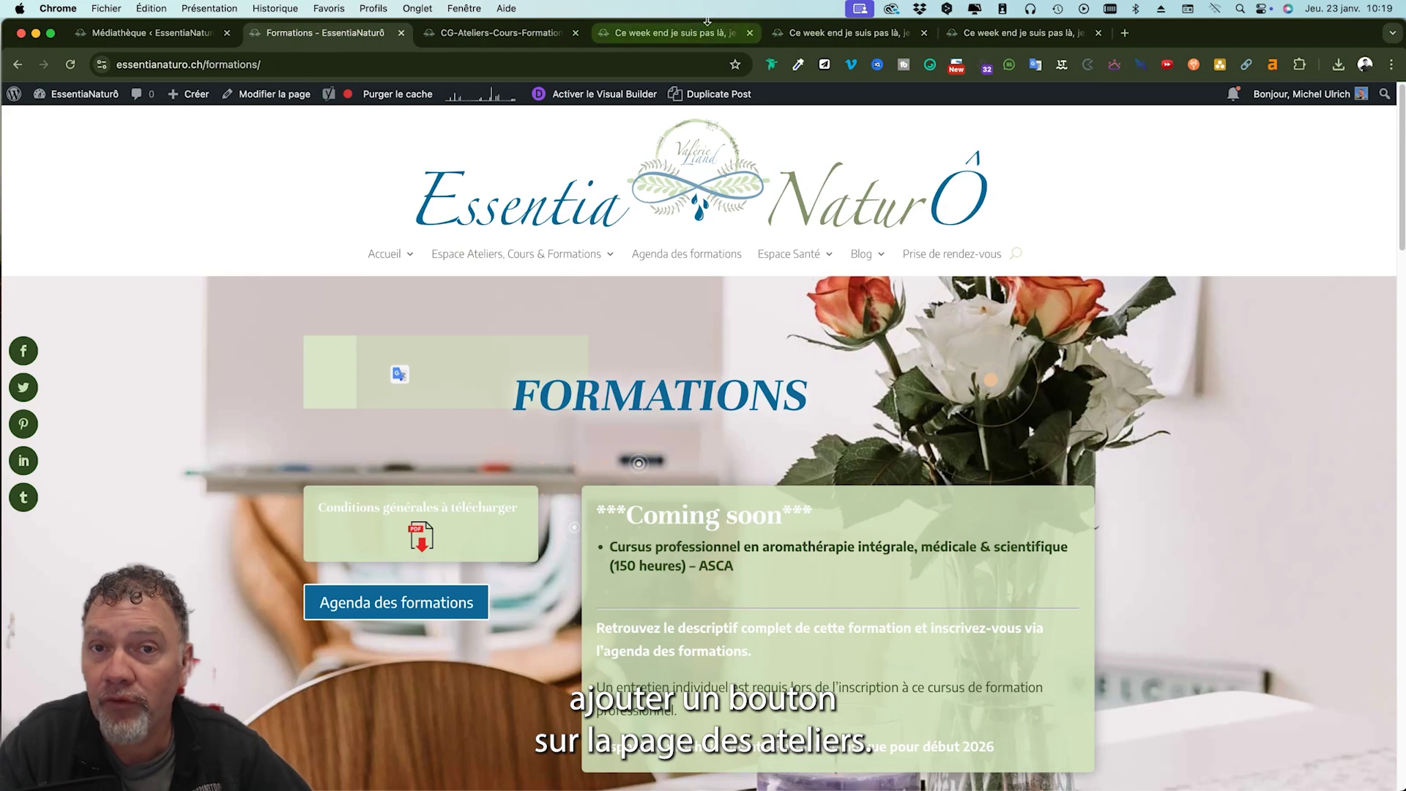
{"action": "mouse_move", "coordinate": [440, 264]}
{"action": "left_click", "coordinate": [475, 304]}
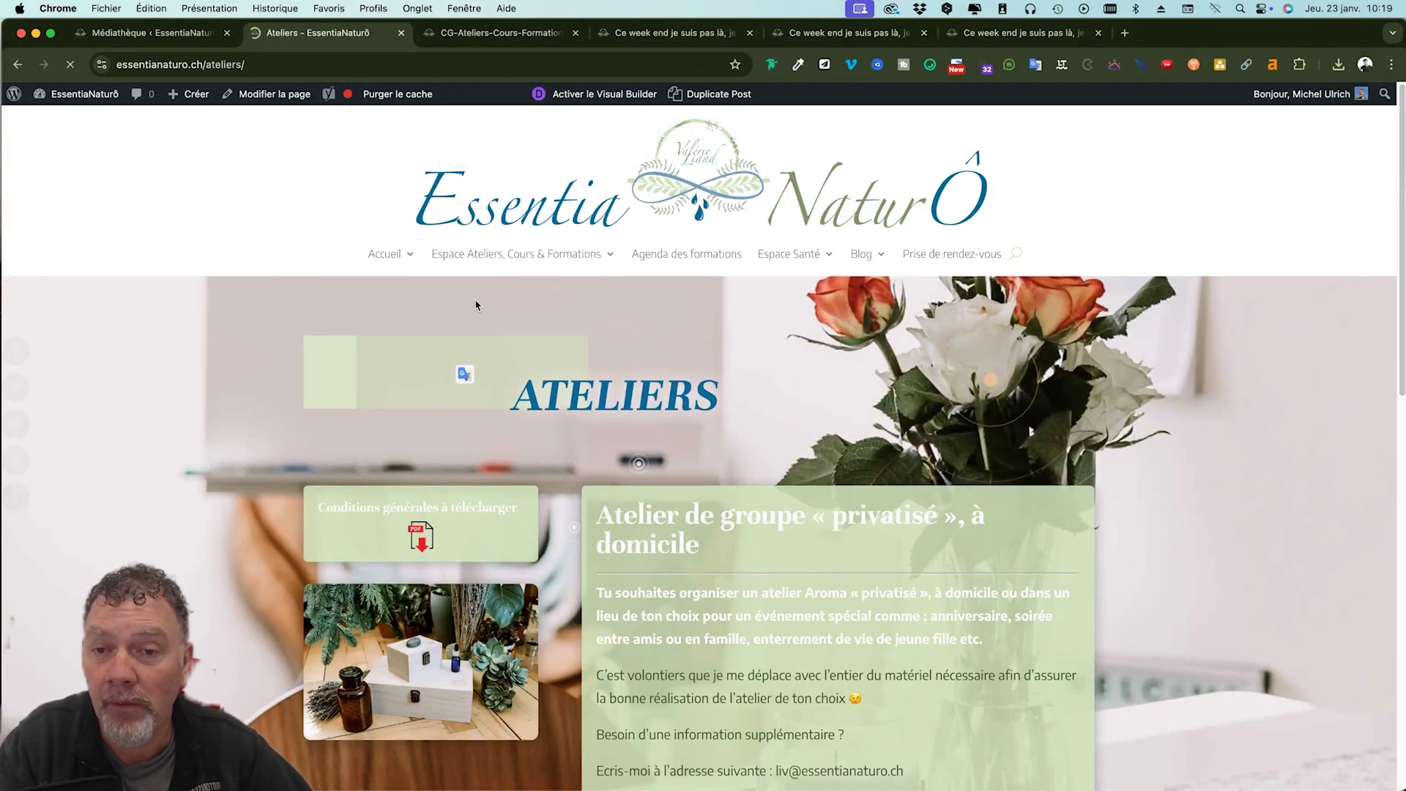
- Examine the Ateliers page down to the end of the "Atelier – Aroma Printemps – Eté" block to locate a place for the button
{"action": "scroll", "coordinate": [758, 378], "scroll_direction": "down", "scroll_amount": 5}
{"action": "scroll", "coordinate": [762, 379], "scroll_direction": "down", "scroll_amount": 3}
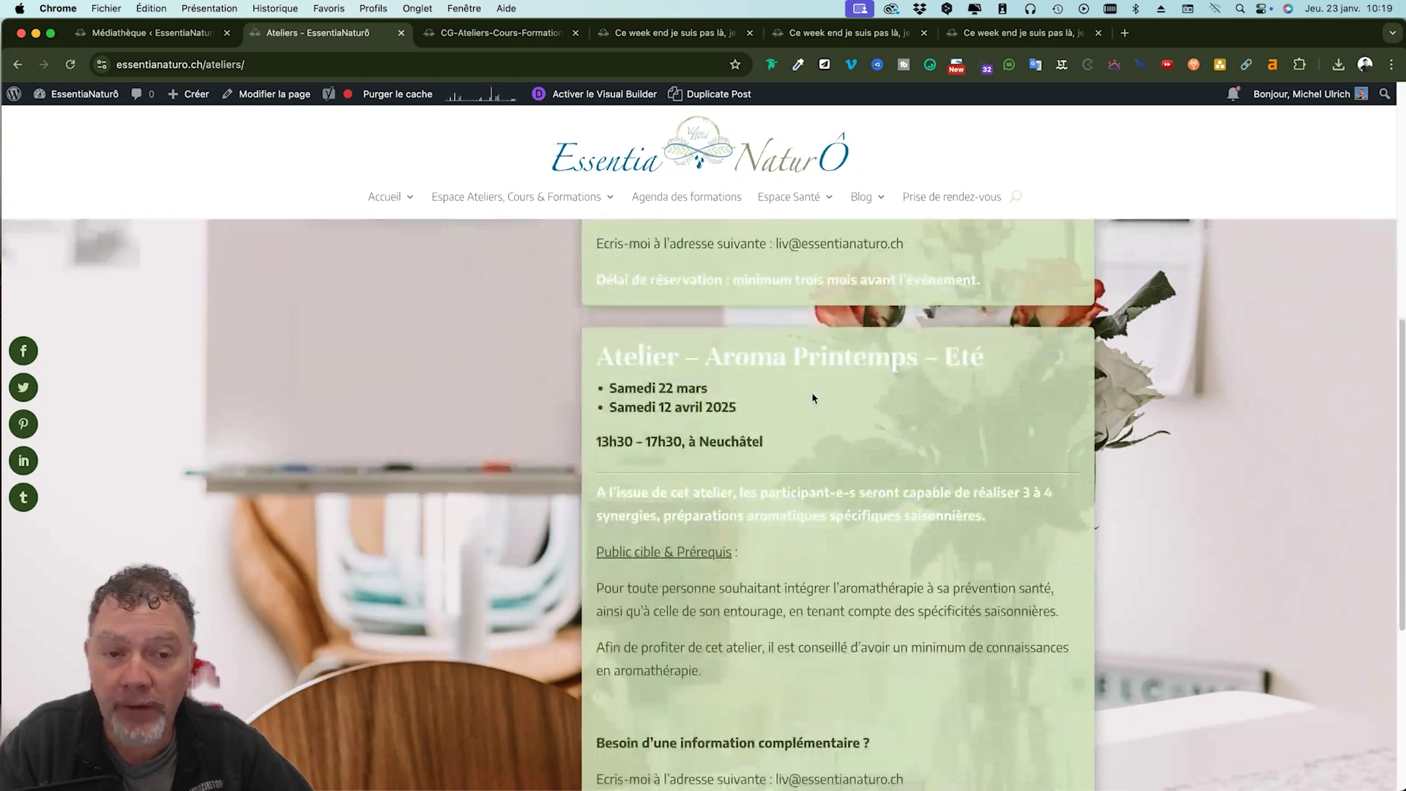
{"action": "scroll", "coordinate": [813, 397], "scroll_direction": "down", "scroll_amount": 1}
{"action": "scroll", "coordinate": [813, 397], "scroll_direction": "up", "scroll_amount": 3}
{"action": "scroll", "coordinate": [812, 399], "scroll_direction": "up", "scroll_amount": 3}
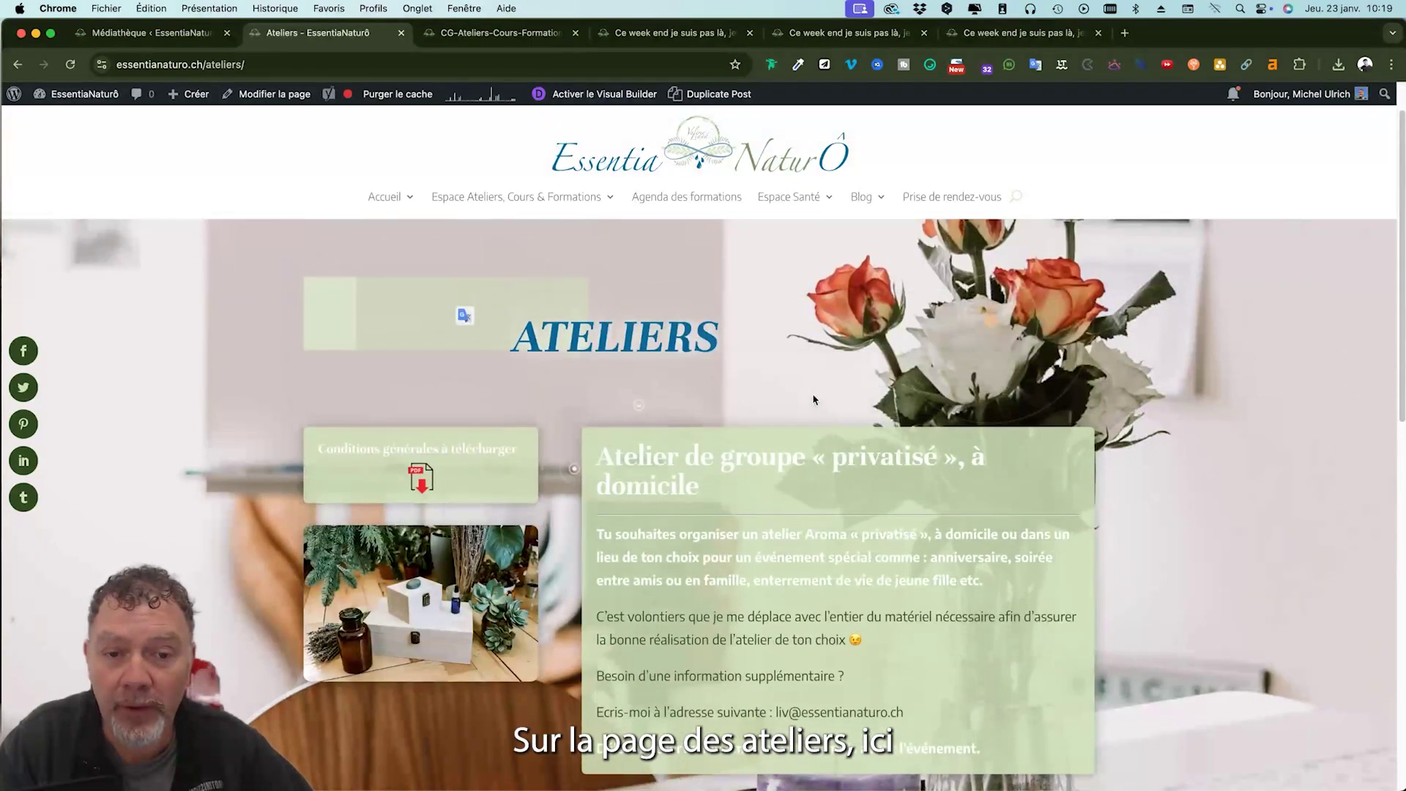
{"action": "scroll", "coordinate": [814, 401], "scroll_direction": "down", "scroll_amount": 4}
{"action": "scroll", "coordinate": [813, 401], "scroll_direction": "down", "scroll_amount": 3}
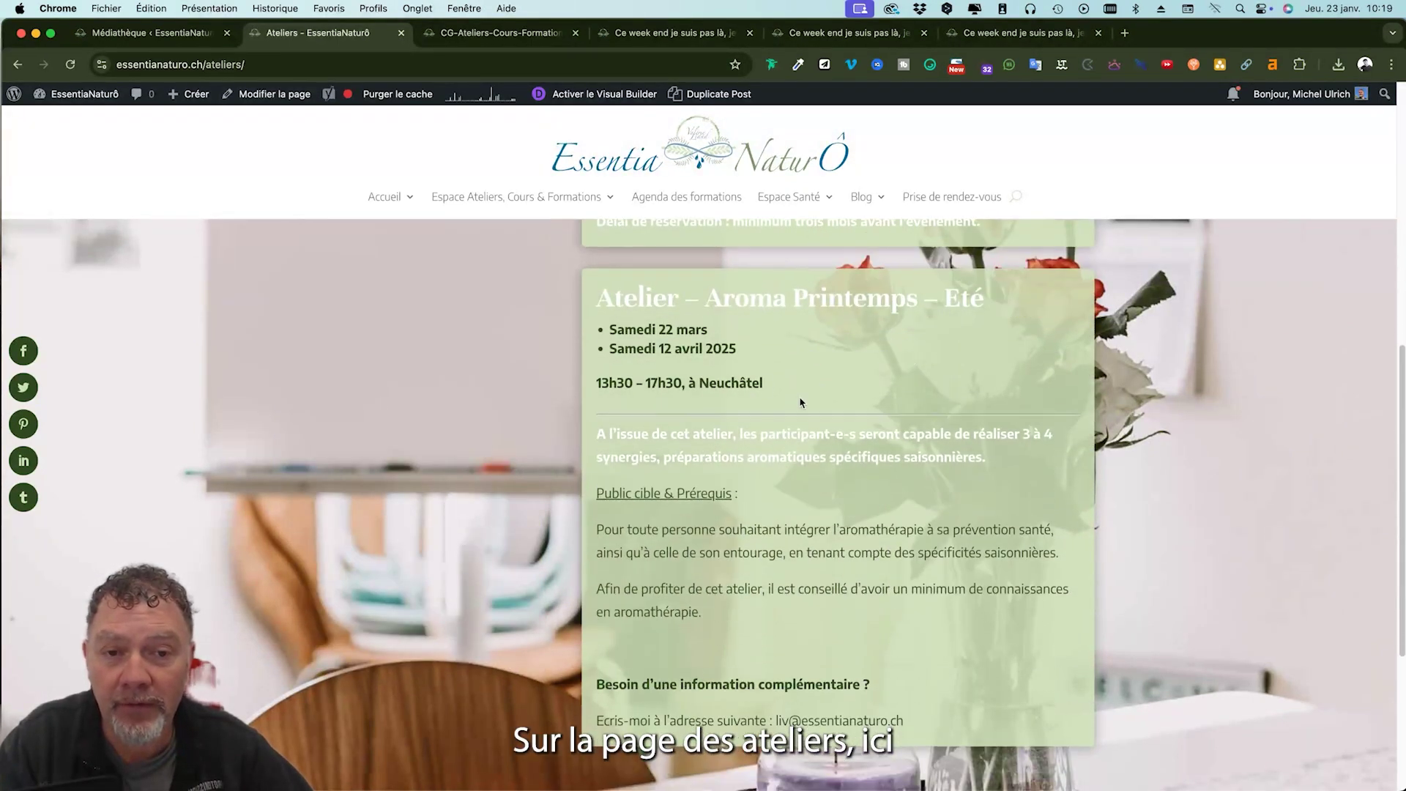
{"action": "scroll", "coordinate": [960, 331], "scroll_direction": "down", "scroll_amount": 1}
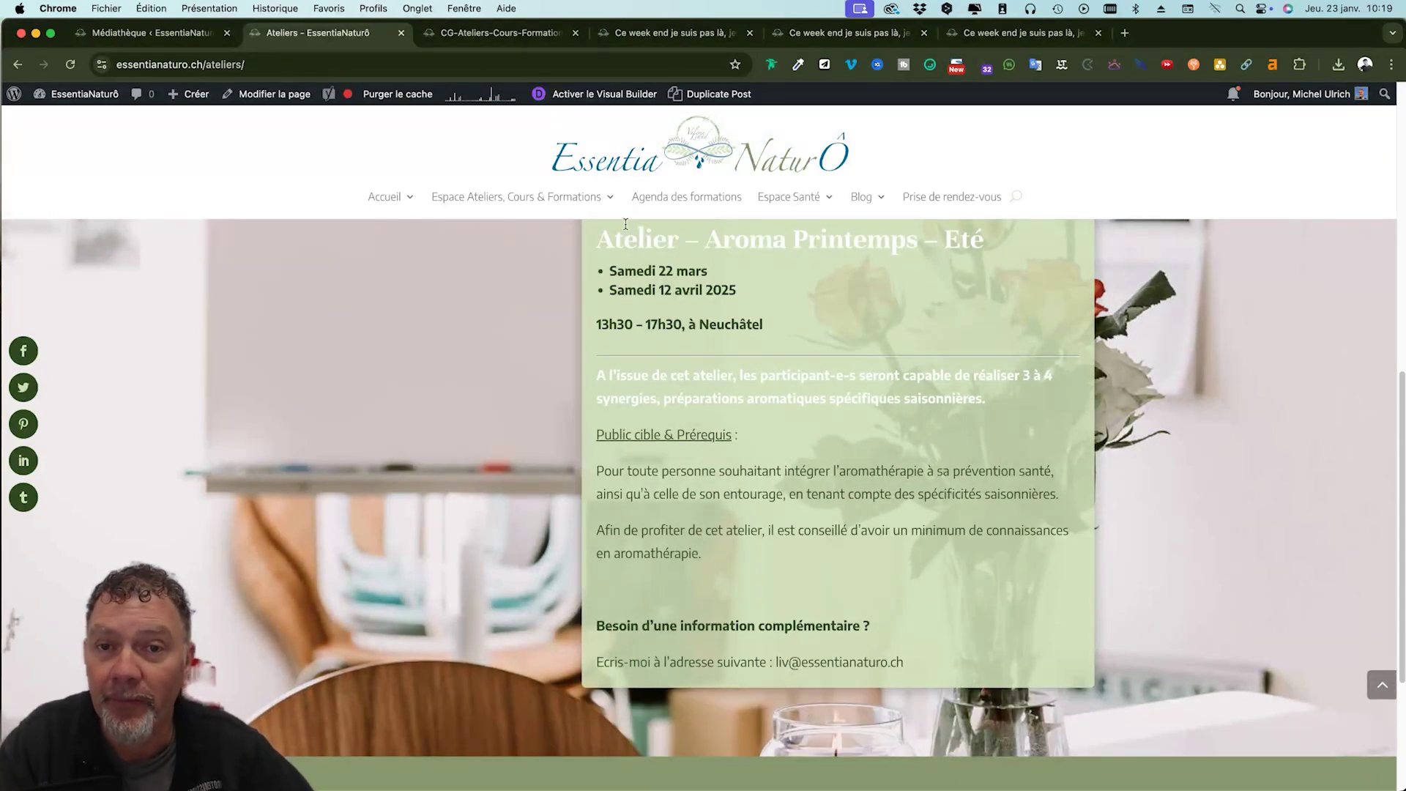
- Open the Ateliers page in the Visual Builder and insert the library module "Bouton Télécharger Flyer" below the Aroma Printemps – Eté text block
{"action": "left_click", "coordinate": [614, 101]}
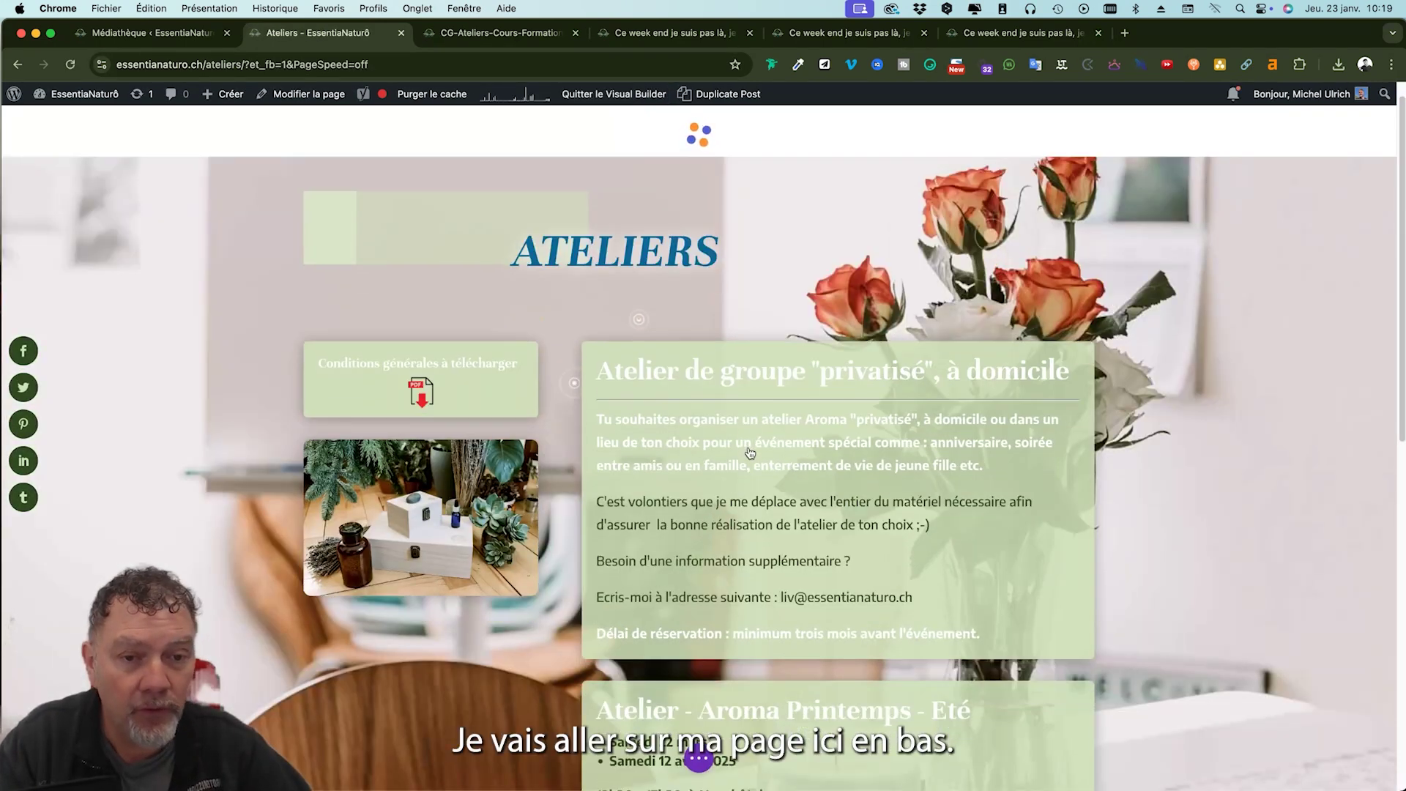
{"action": "scroll", "coordinate": [750, 452], "scroll_direction": "down", "scroll_amount": 7}
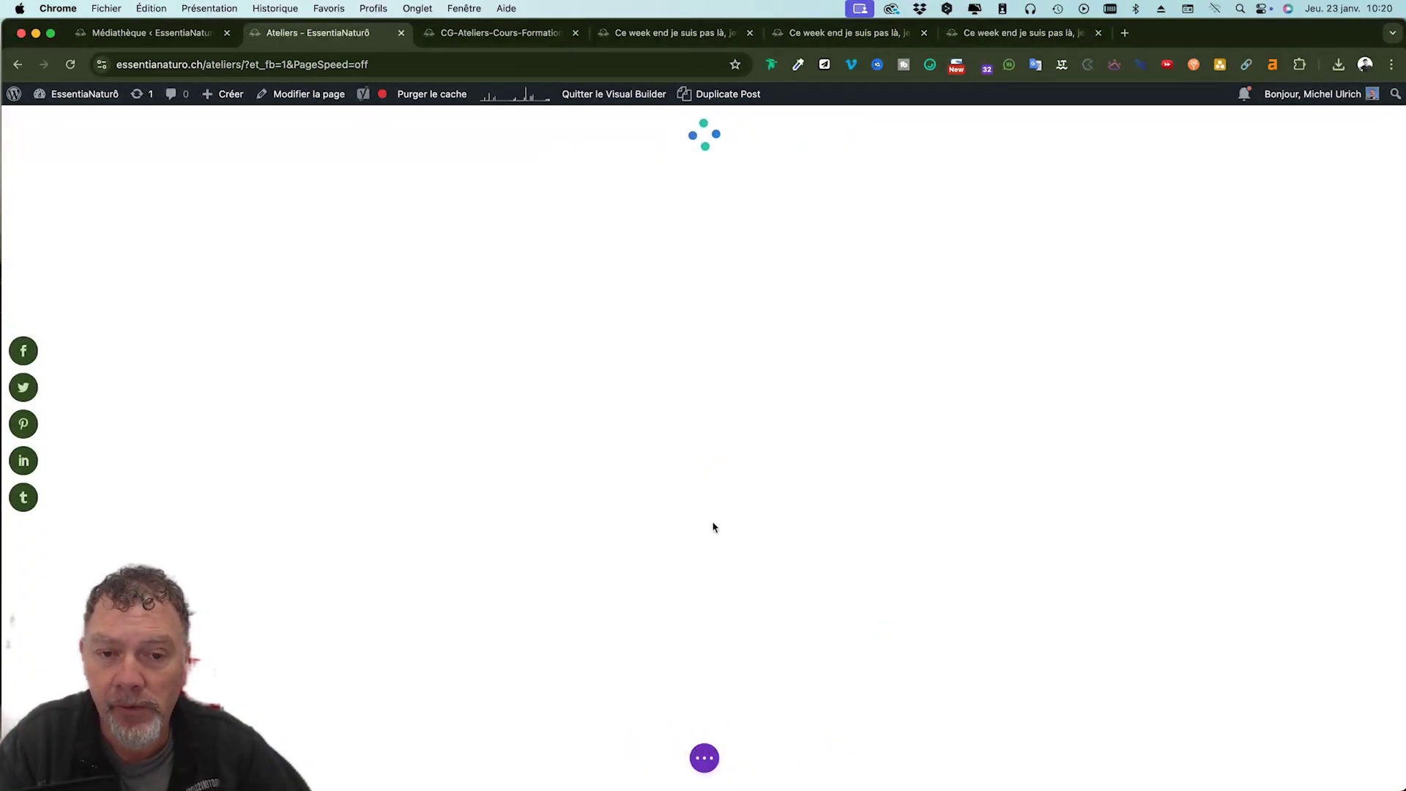
{"action": "scroll", "coordinate": [769, 542], "scroll_direction": "down", "scroll_amount": 10}
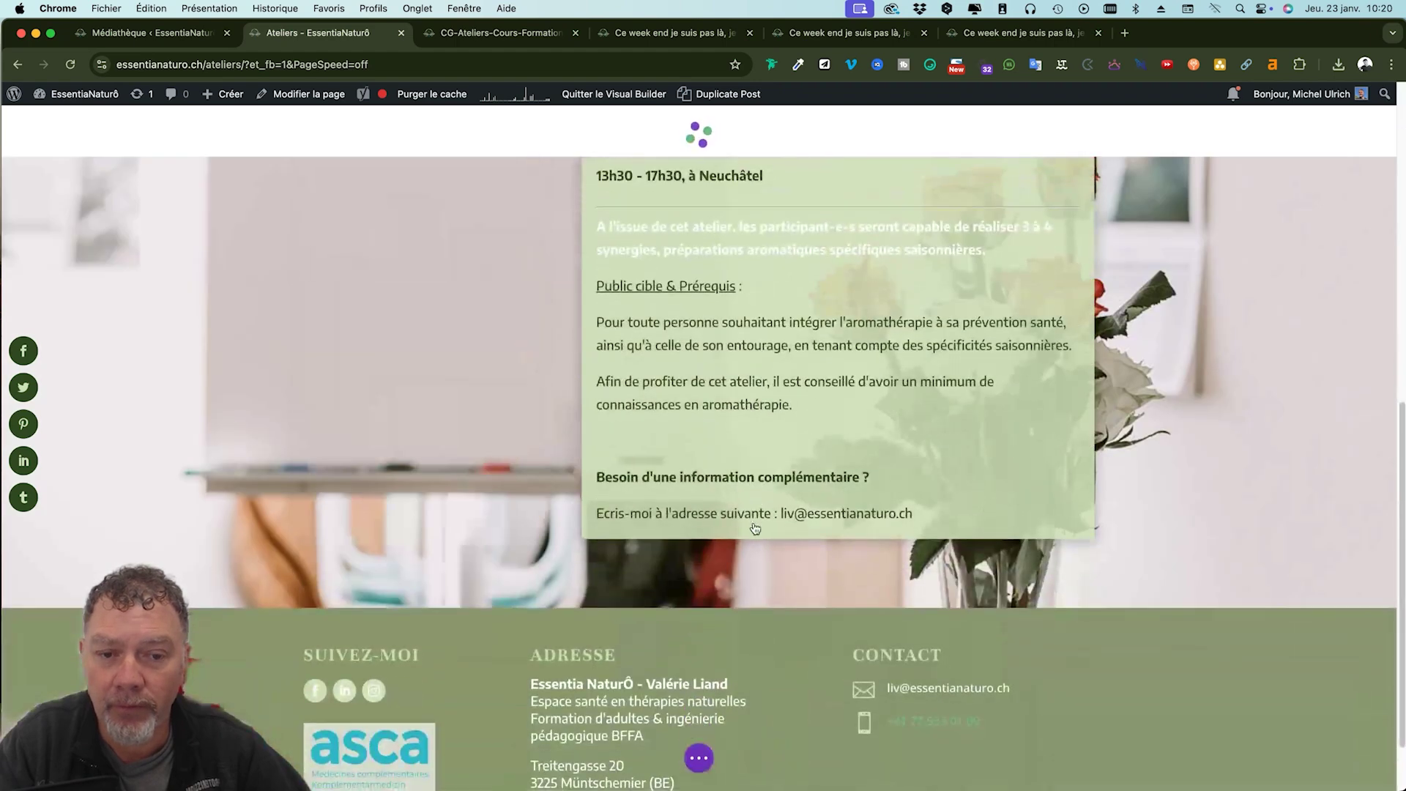
{"action": "mouse_move", "coordinate": [836, 512]}
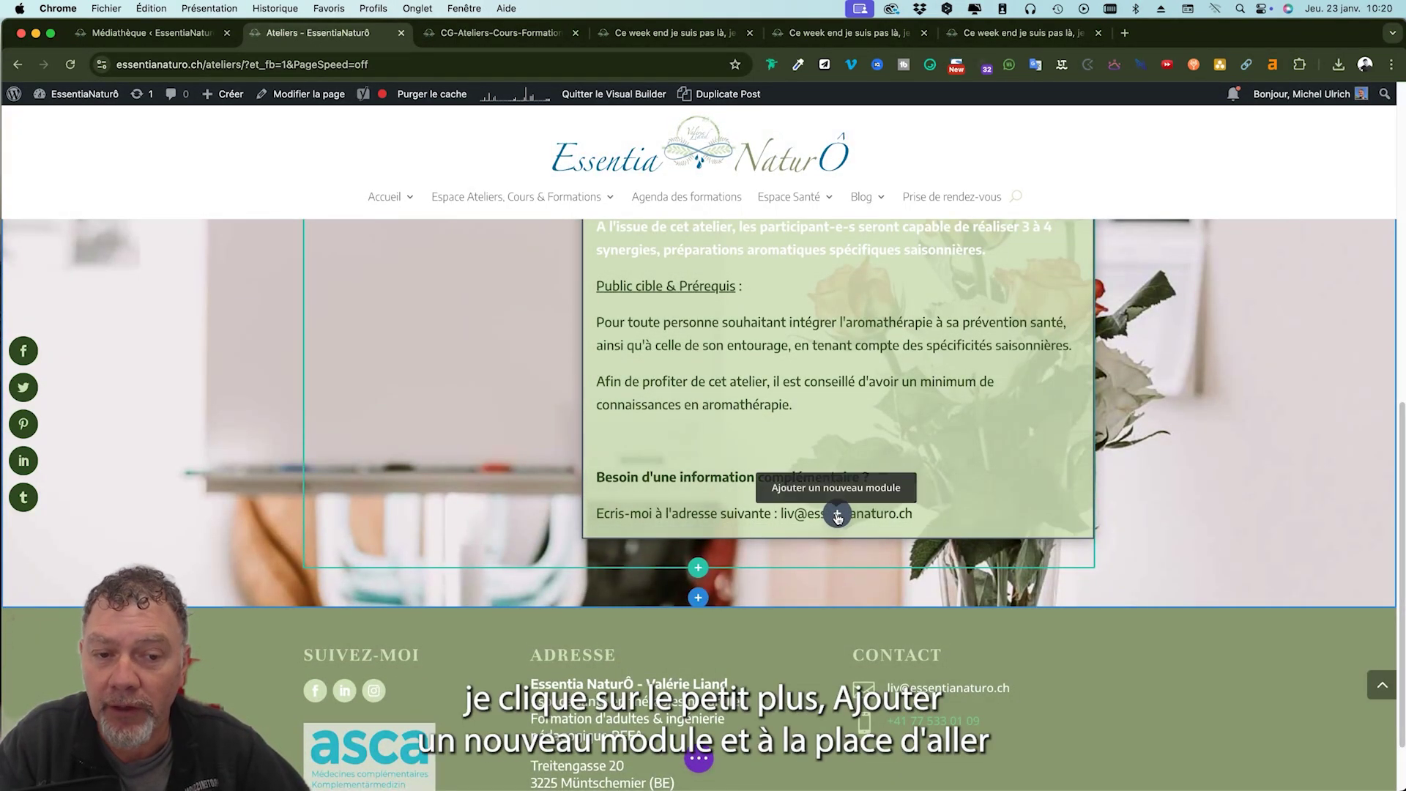
{"action": "left_click", "coordinate": [837, 515]}
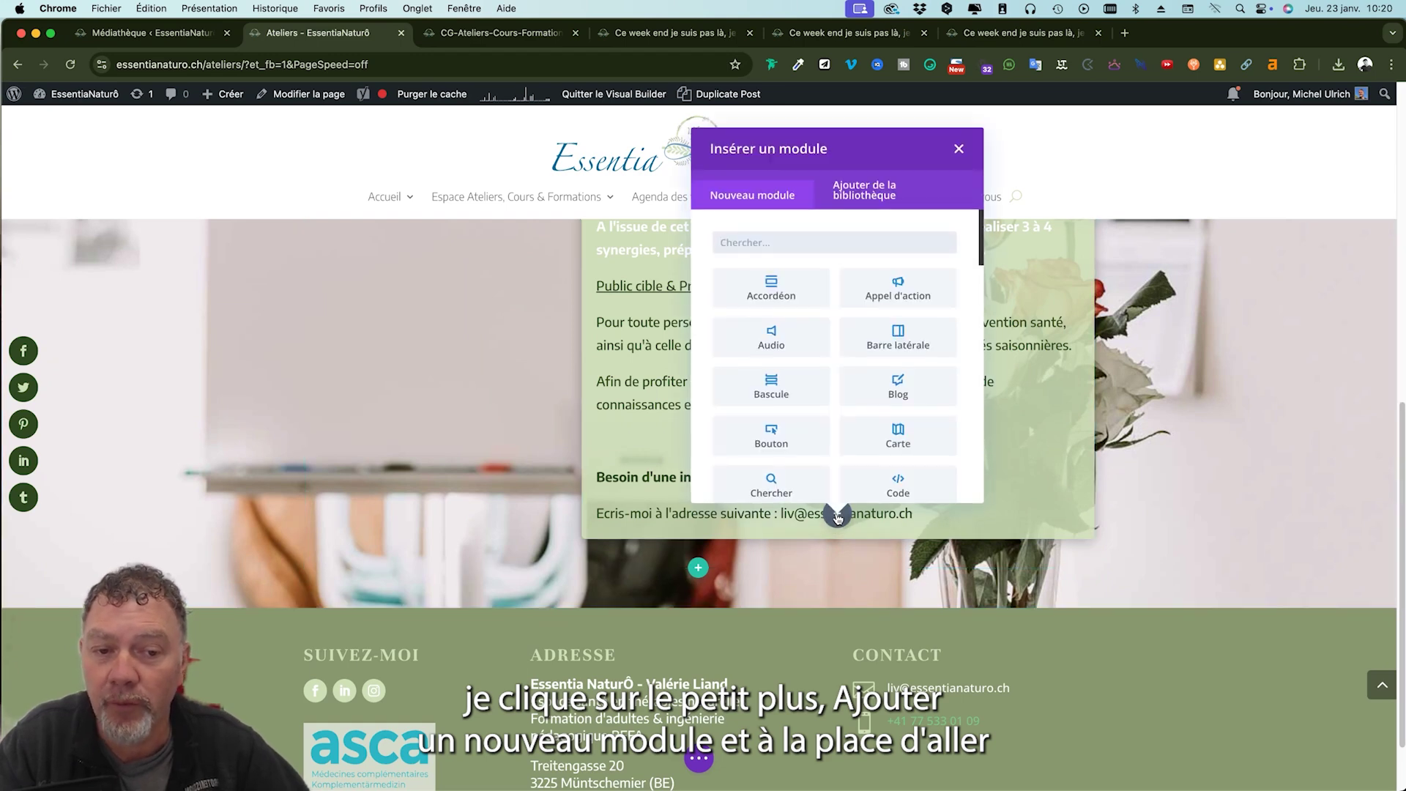
{"action": "left_click", "coordinate": [870, 192]}
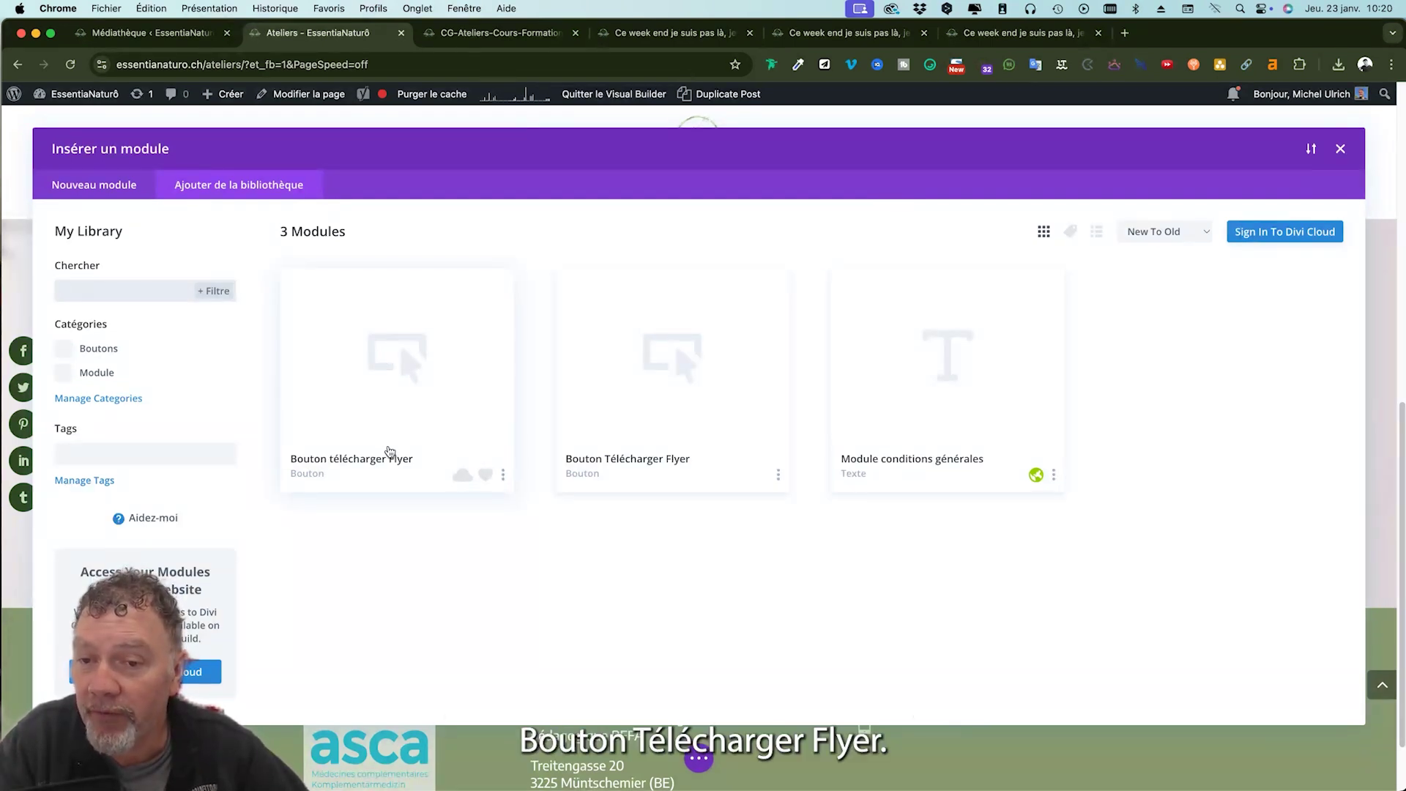
{"action": "left_click", "coordinate": [410, 376]}
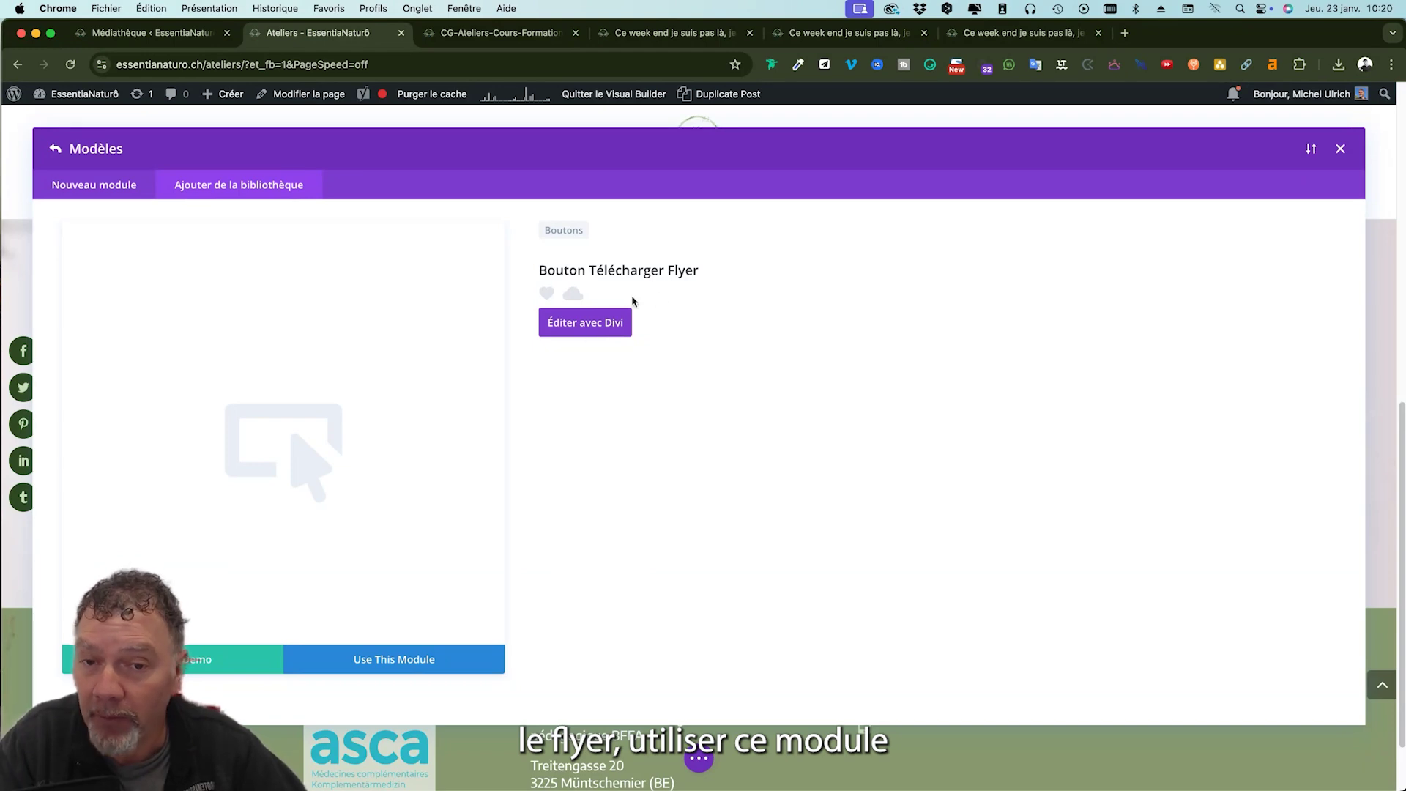
{"action": "left_click", "coordinate": [408, 662]}
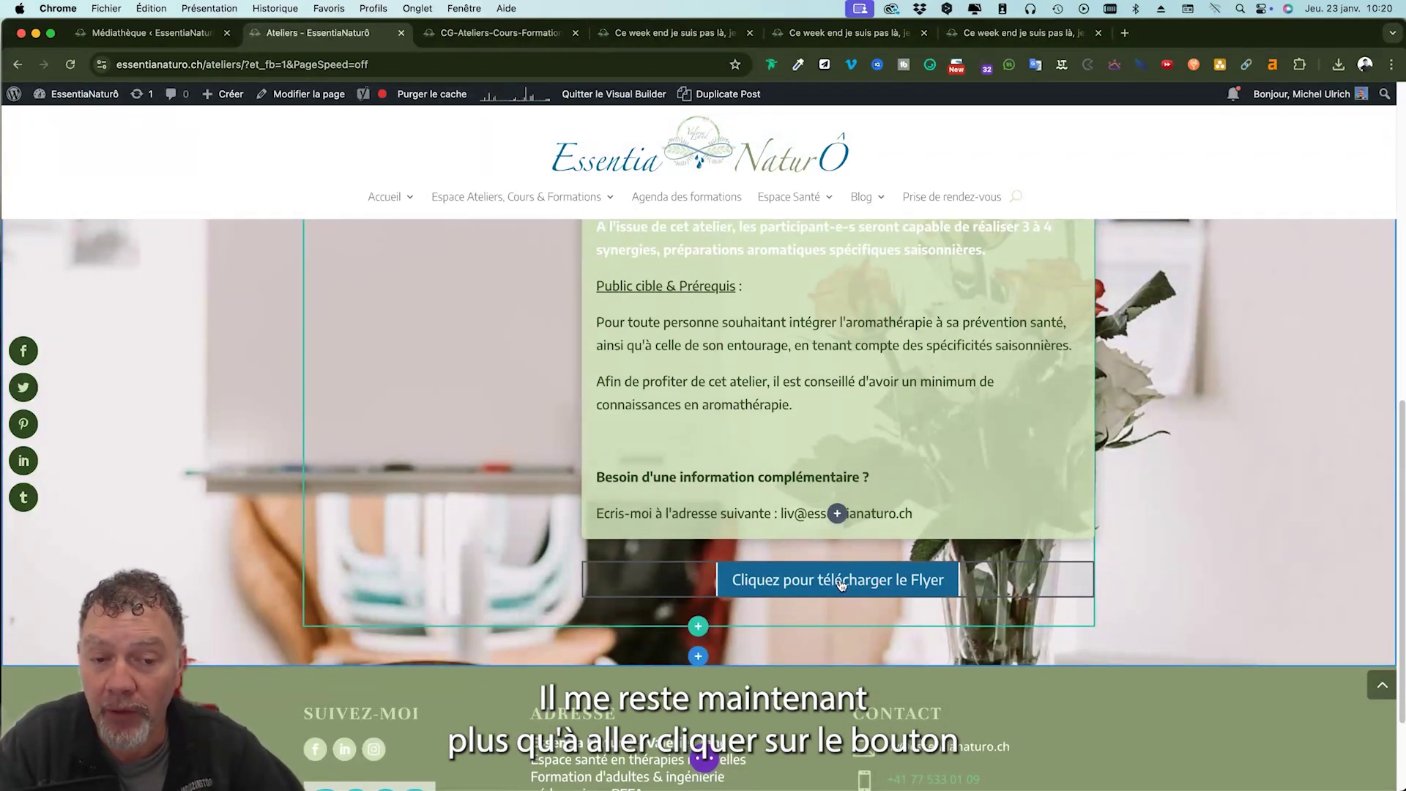
- Remove the existing media file link from the inserted flyer button's link URL setting
{"action": "mouse_move", "coordinate": [813, 579]}
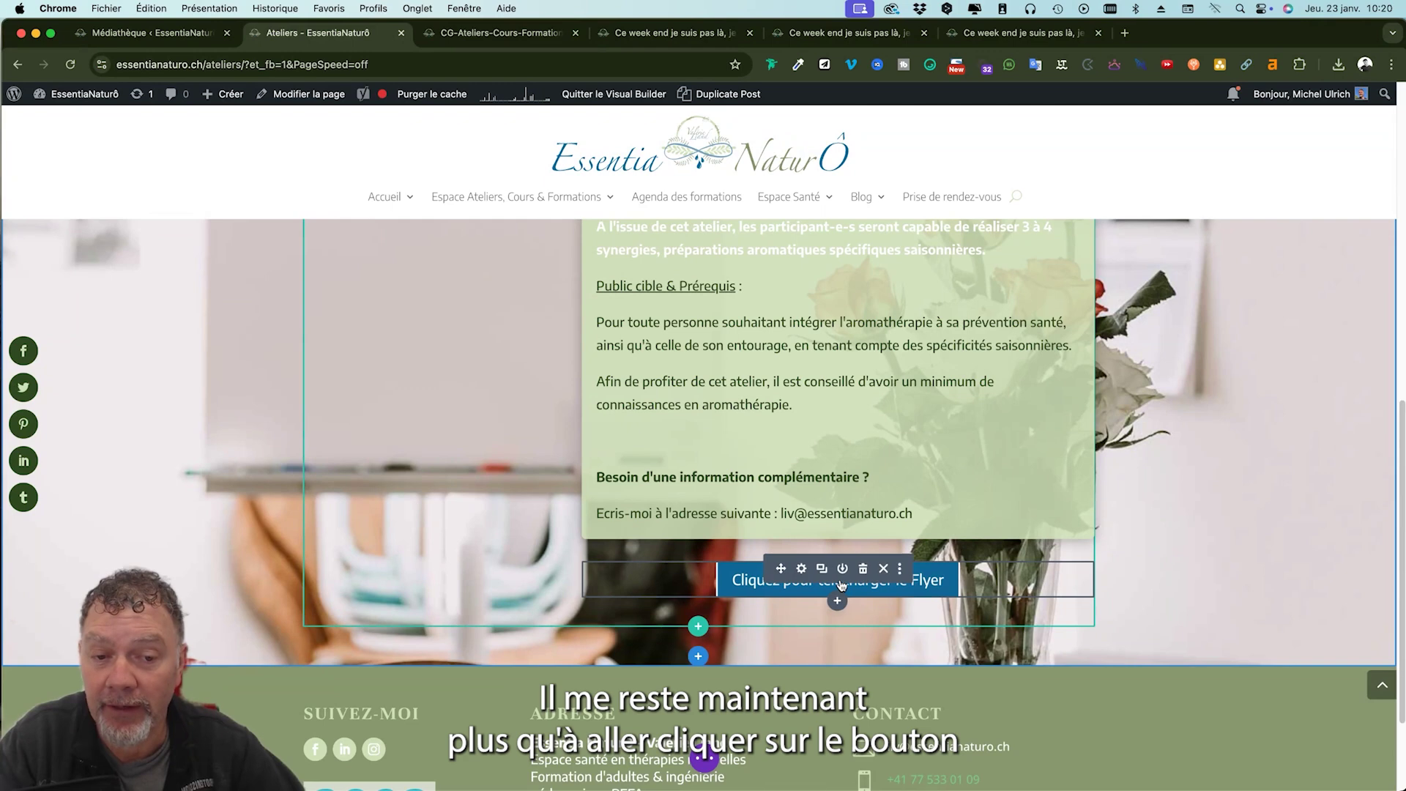
{"action": "left_click", "coordinate": [803, 571]}
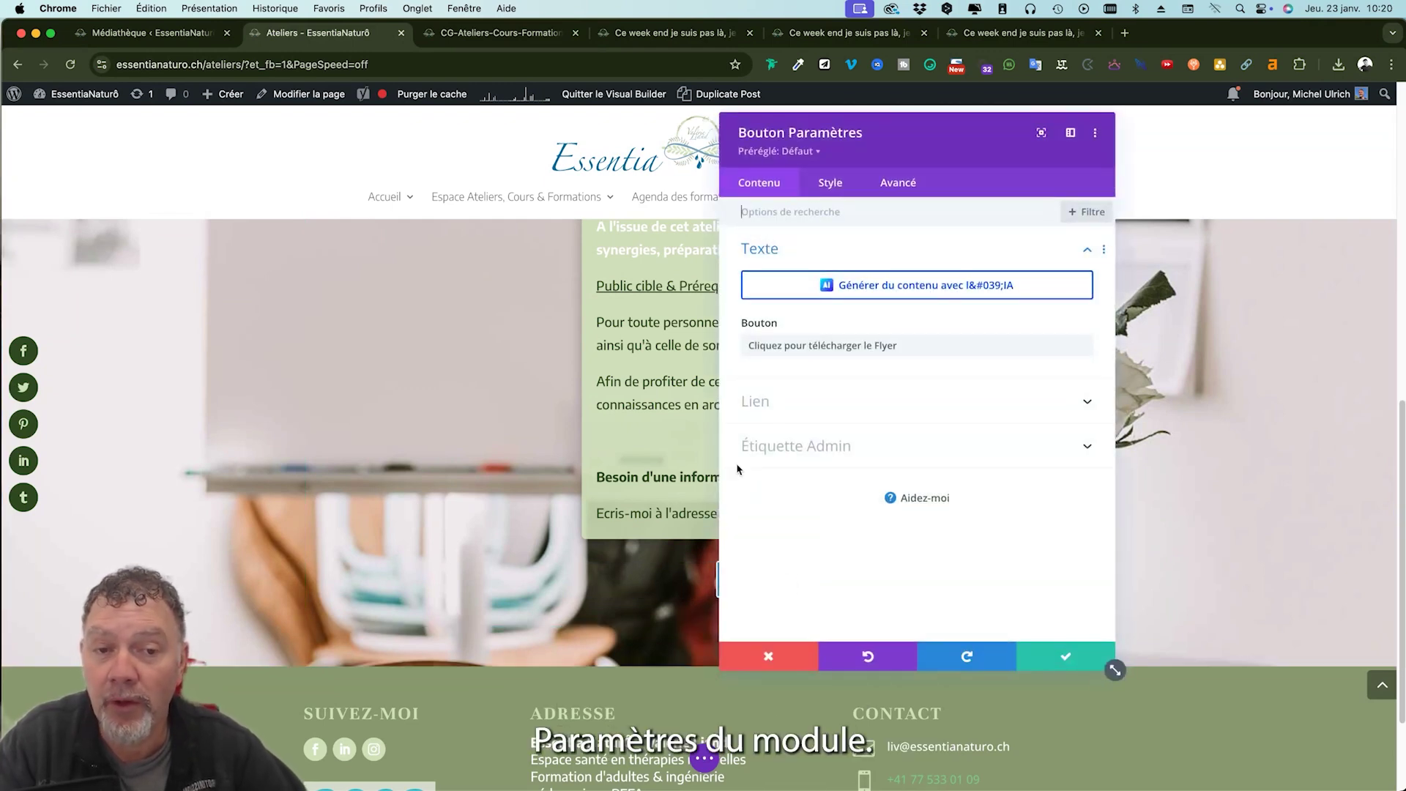
{"action": "left_click", "coordinate": [833, 404]}
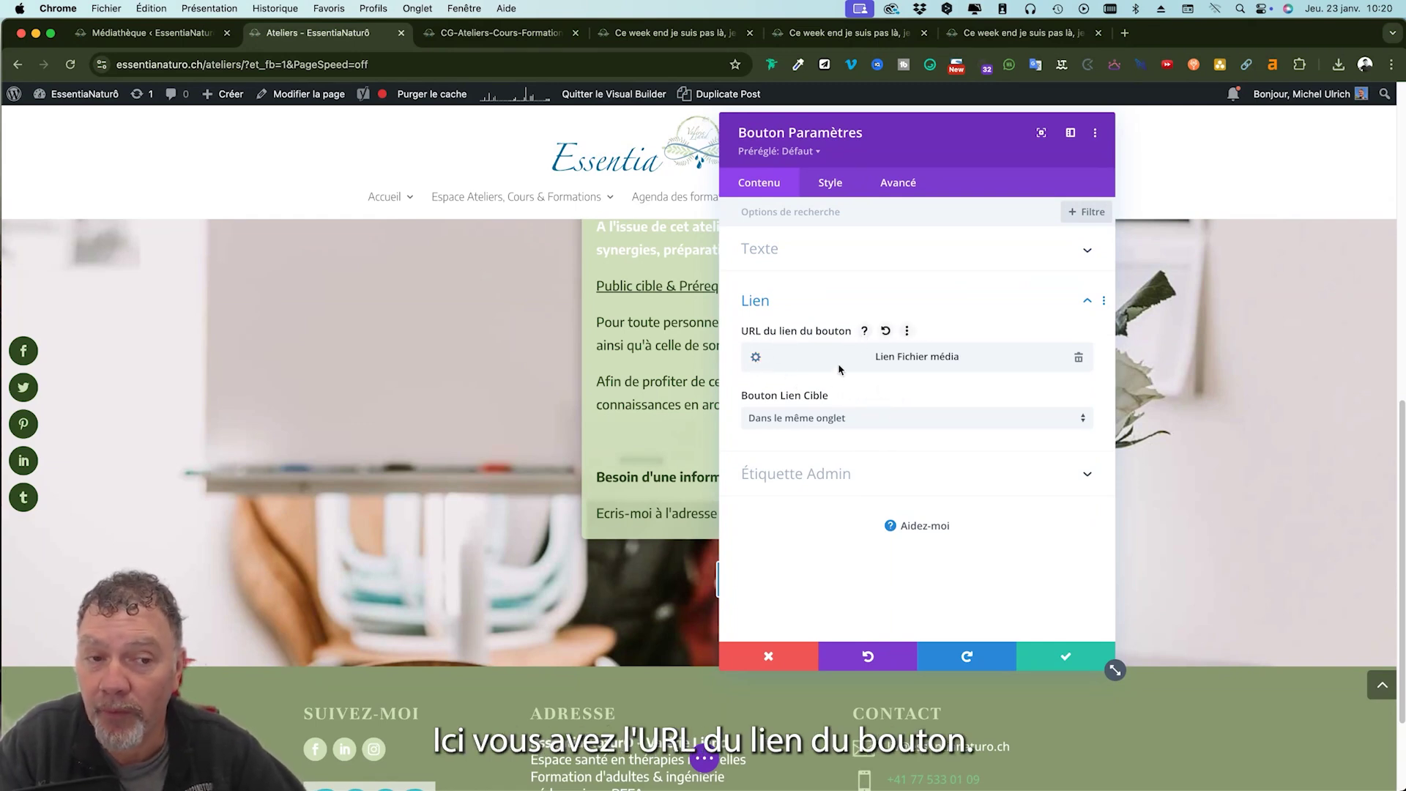
{"action": "left_click", "coordinate": [1078, 359]}
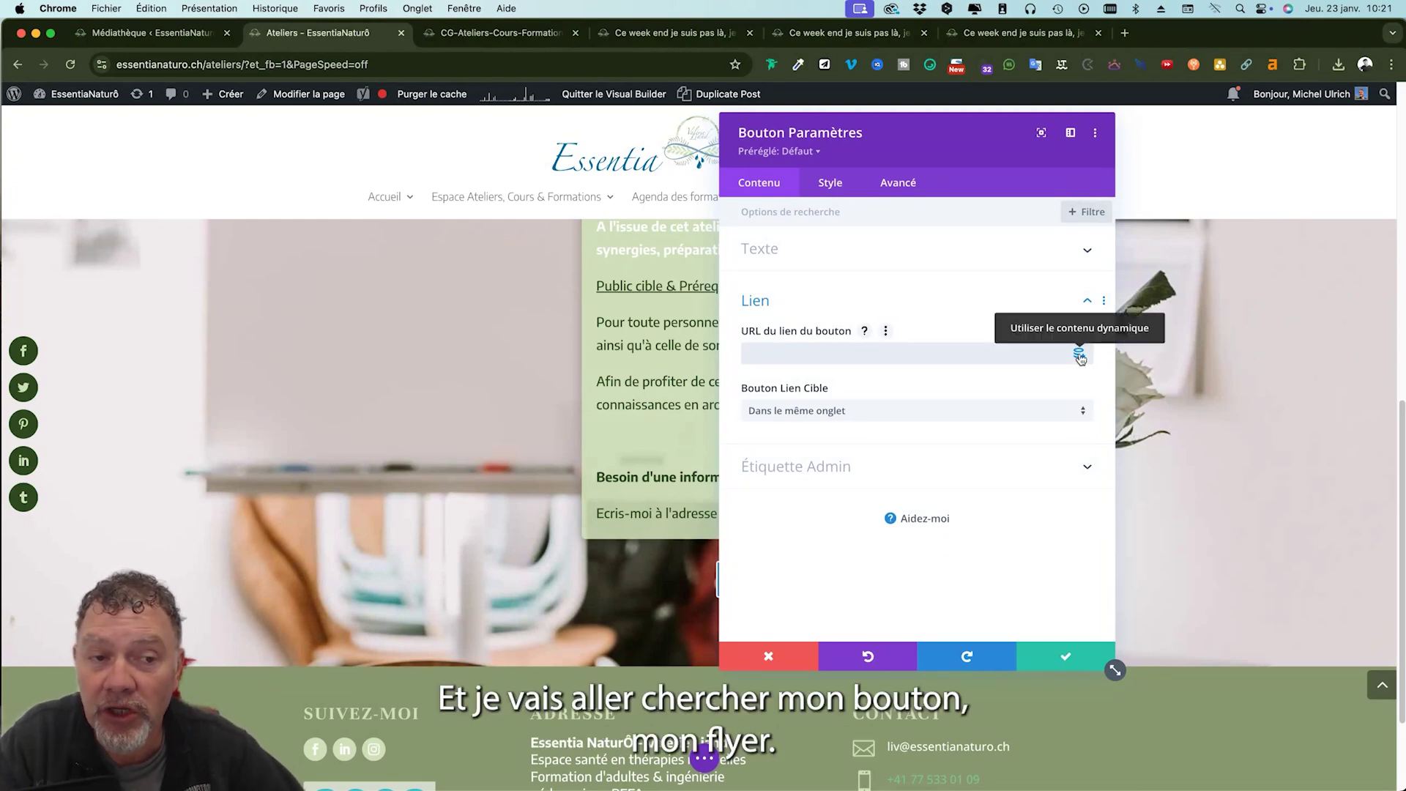
{"action": "left_click", "coordinate": [1079, 355]}
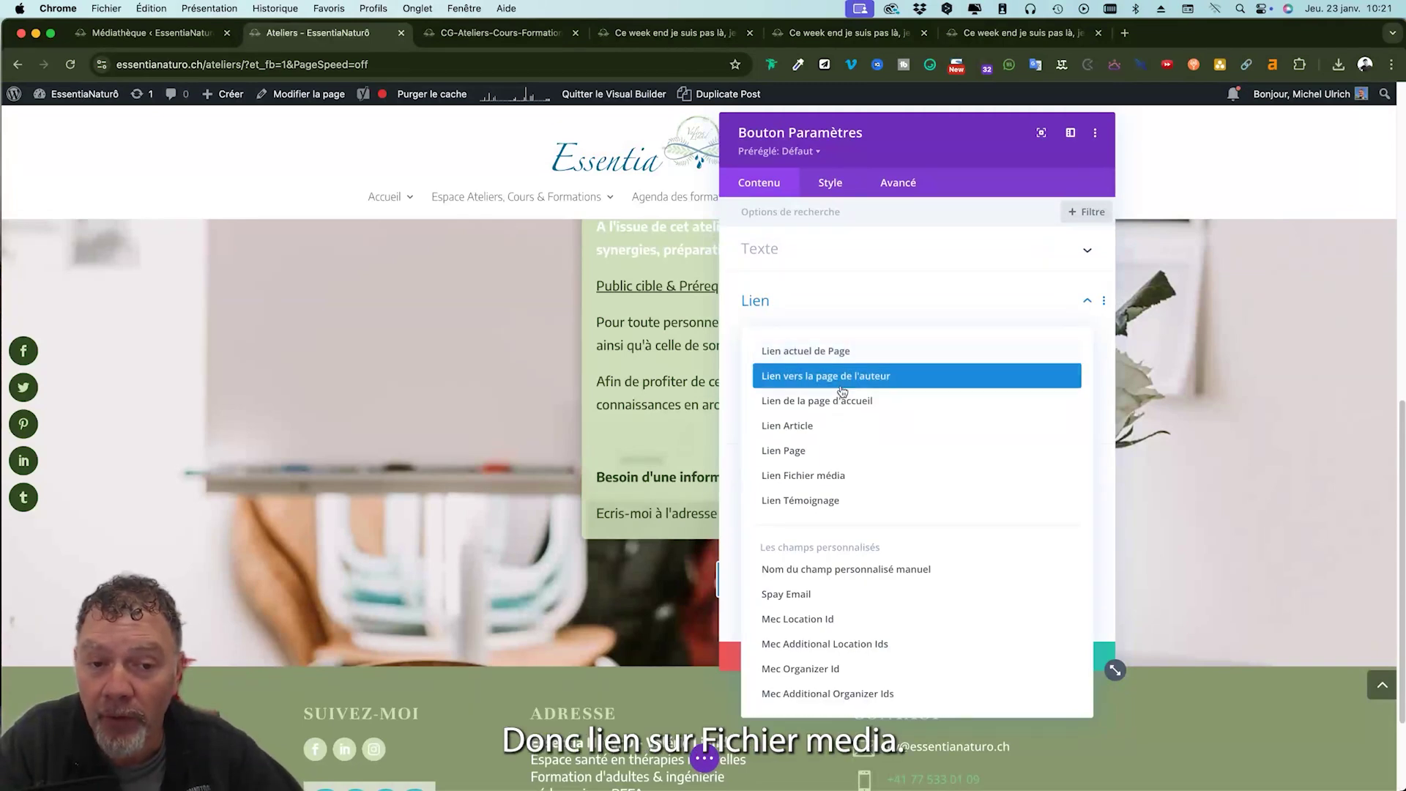
{"action": "left_click", "coordinate": [802, 477]}
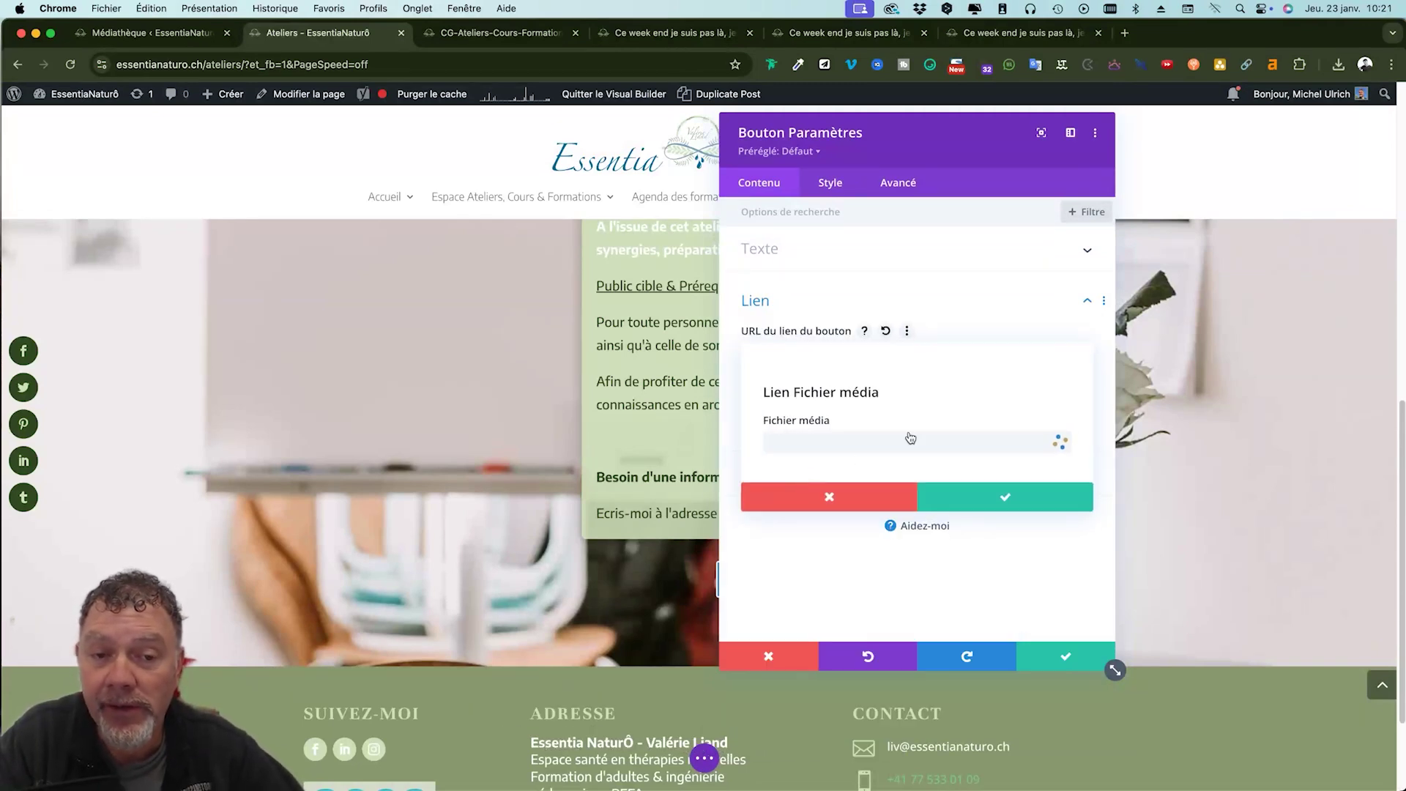
{"action": "left_click", "coordinate": [922, 443]}
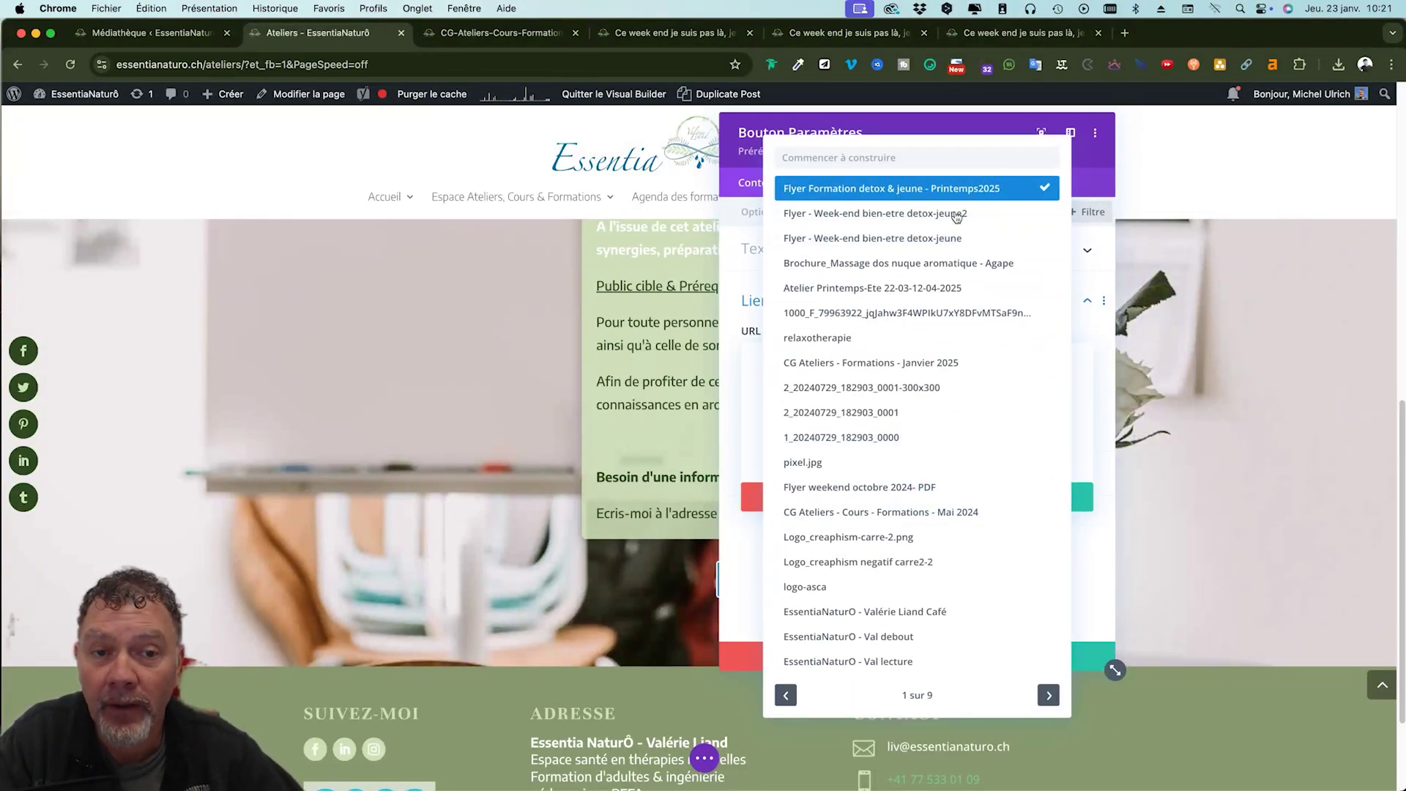
{"action": "left_click", "coordinate": [859, 289]}
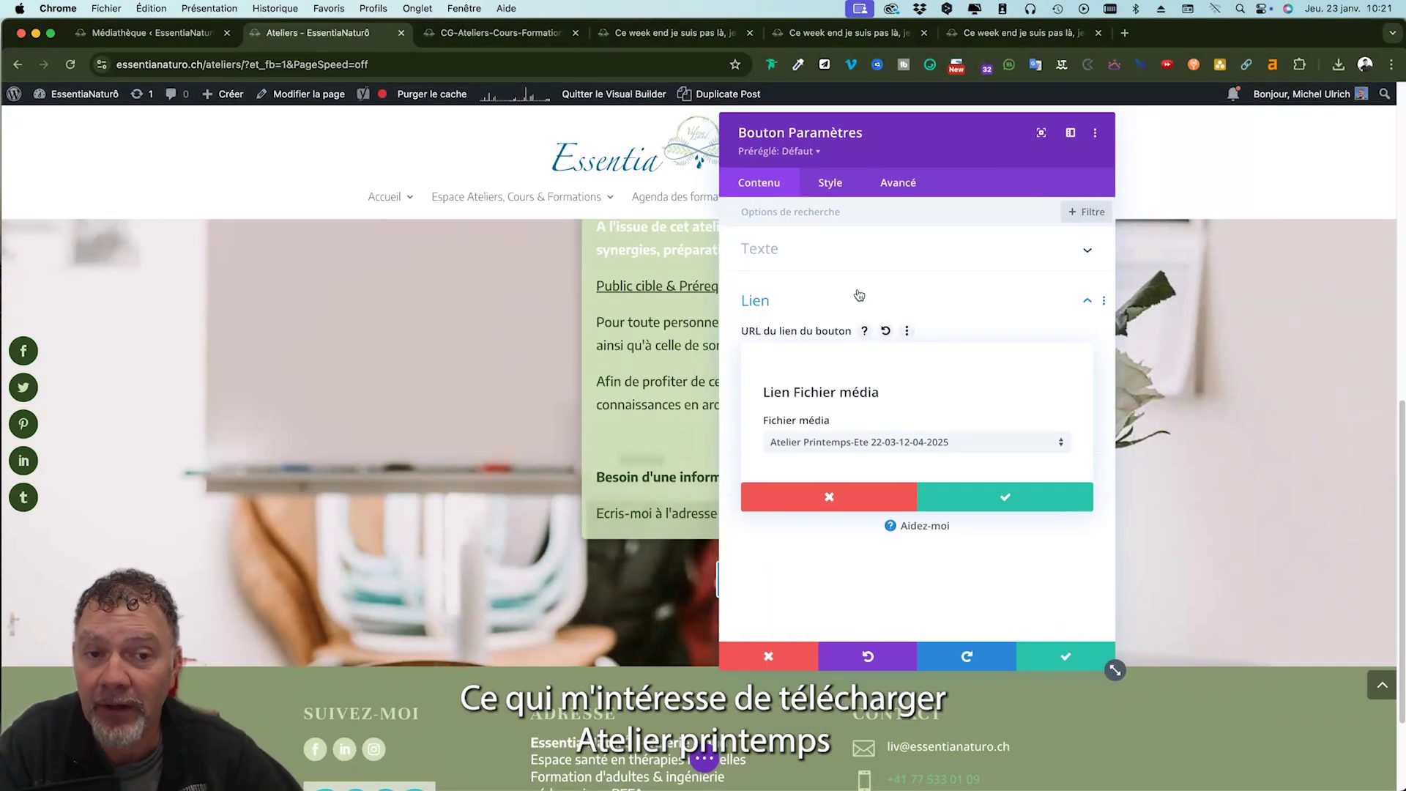
{"action": "left_click", "coordinate": [1008, 499]}
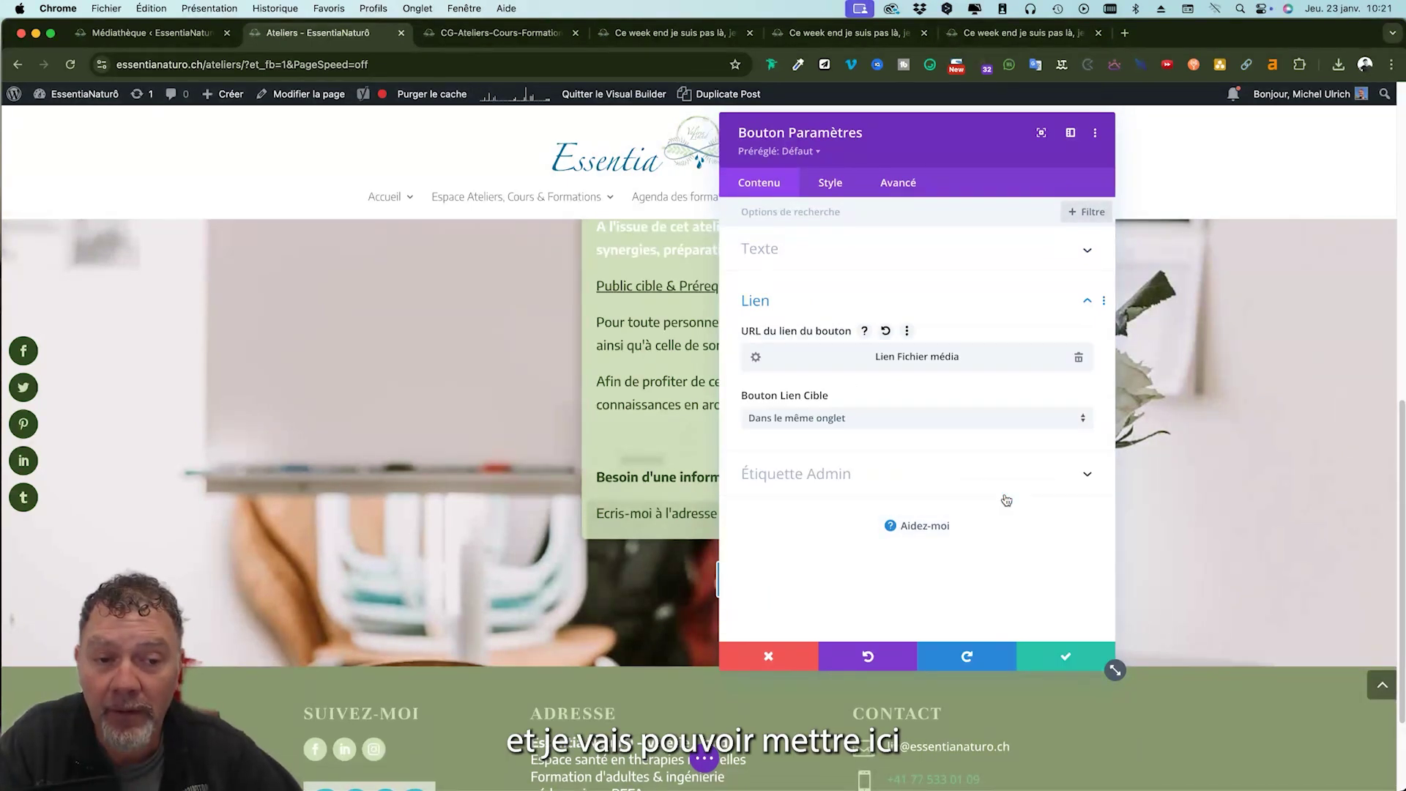
- Choose "Dans le même onglet" as the button's link target and save the button settings
{"action": "left_click", "coordinate": [899, 418]}
{"action": "left_click", "coordinate": [877, 456]}
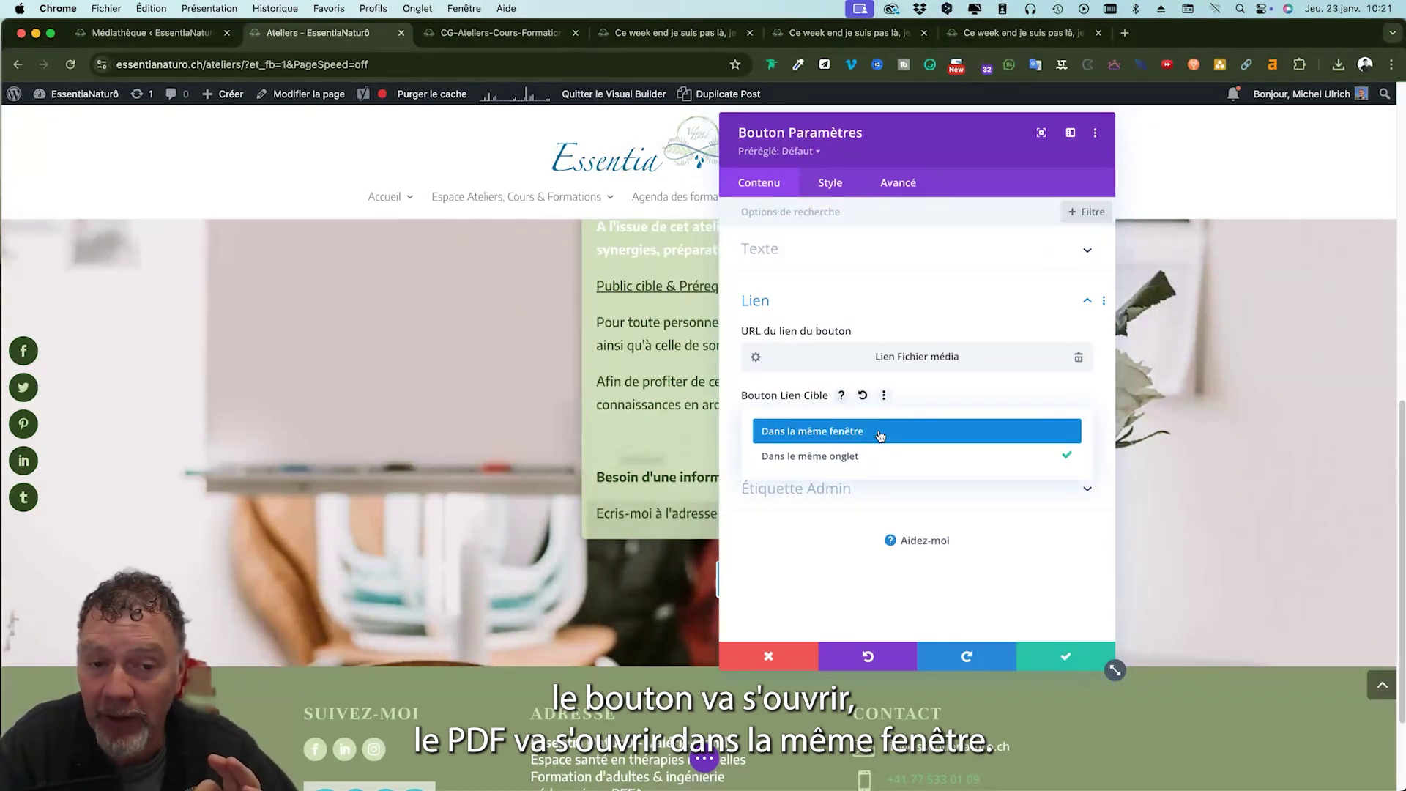
{"action": "left_click", "coordinate": [883, 458]}
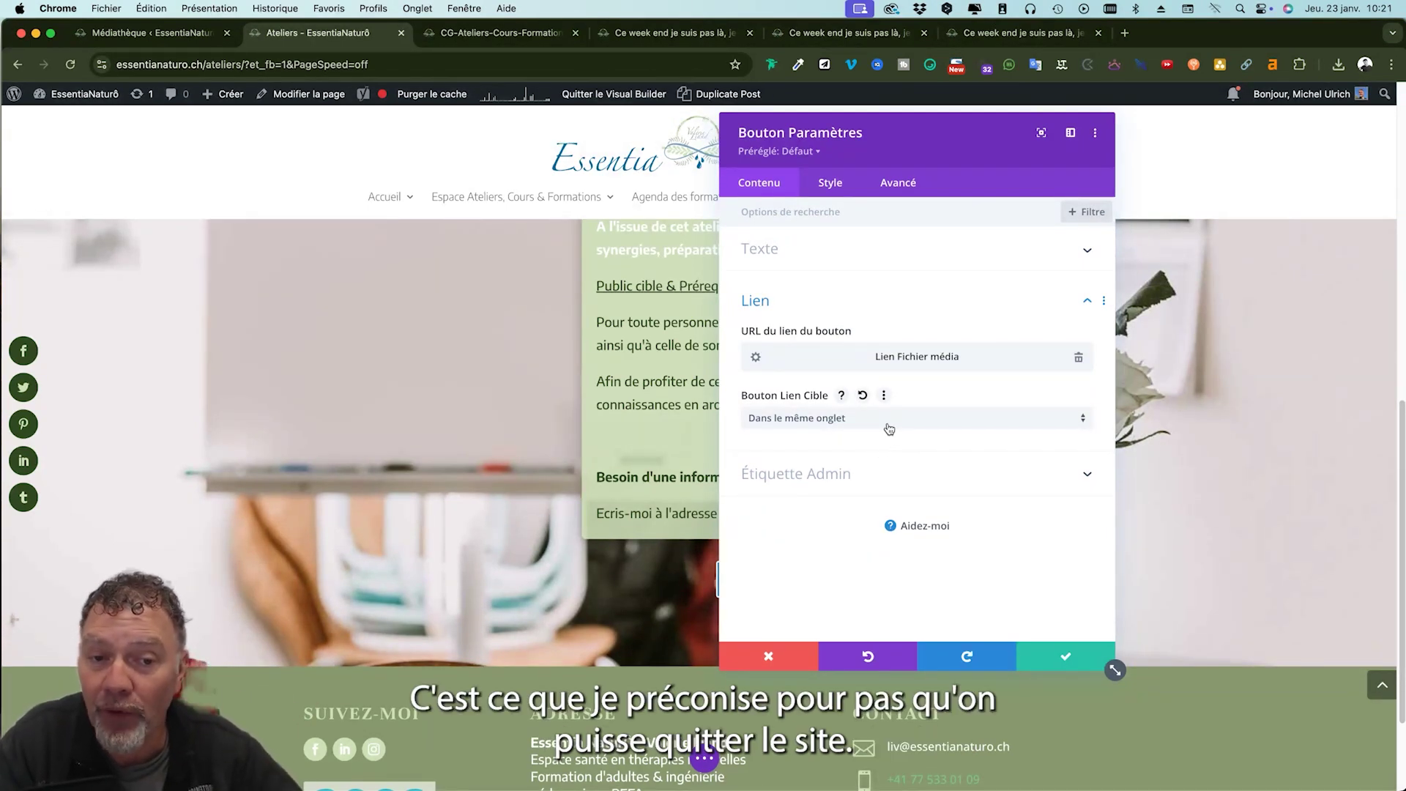
{"action": "left_click", "coordinate": [1066, 656]}
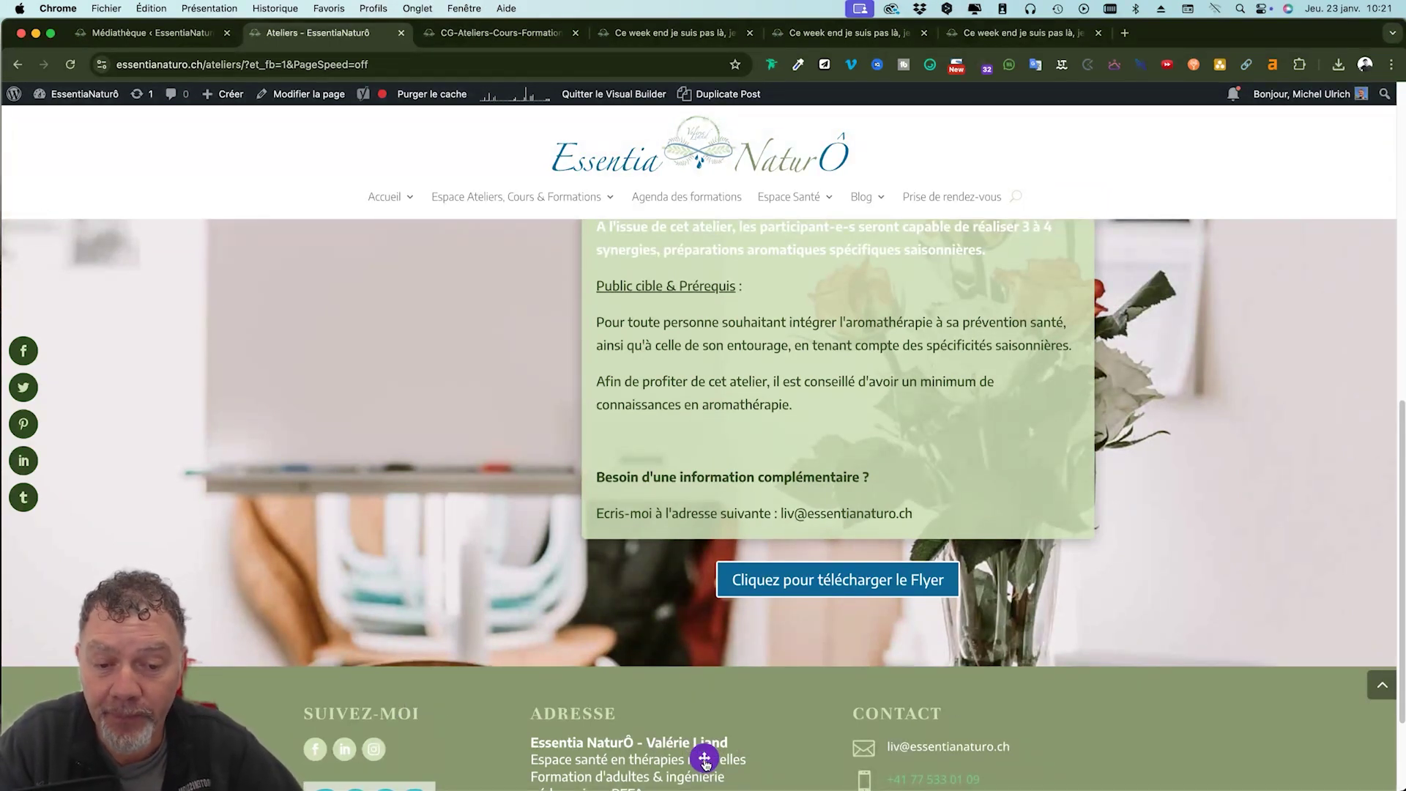
- Save the Ateliers page and exit the Visual Builder
{"action": "left_click", "coordinate": [706, 760]}
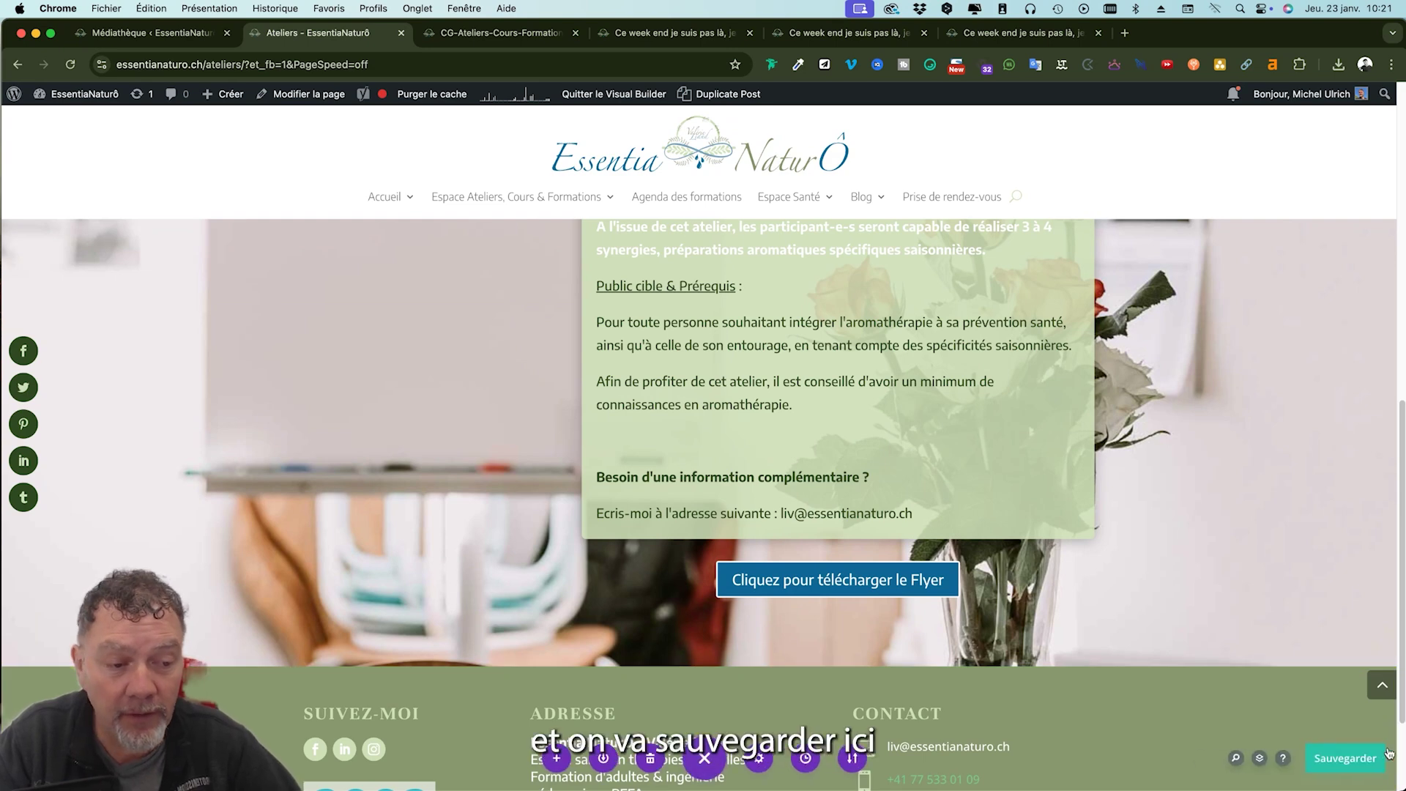
{"action": "left_click", "coordinate": [1344, 758]}
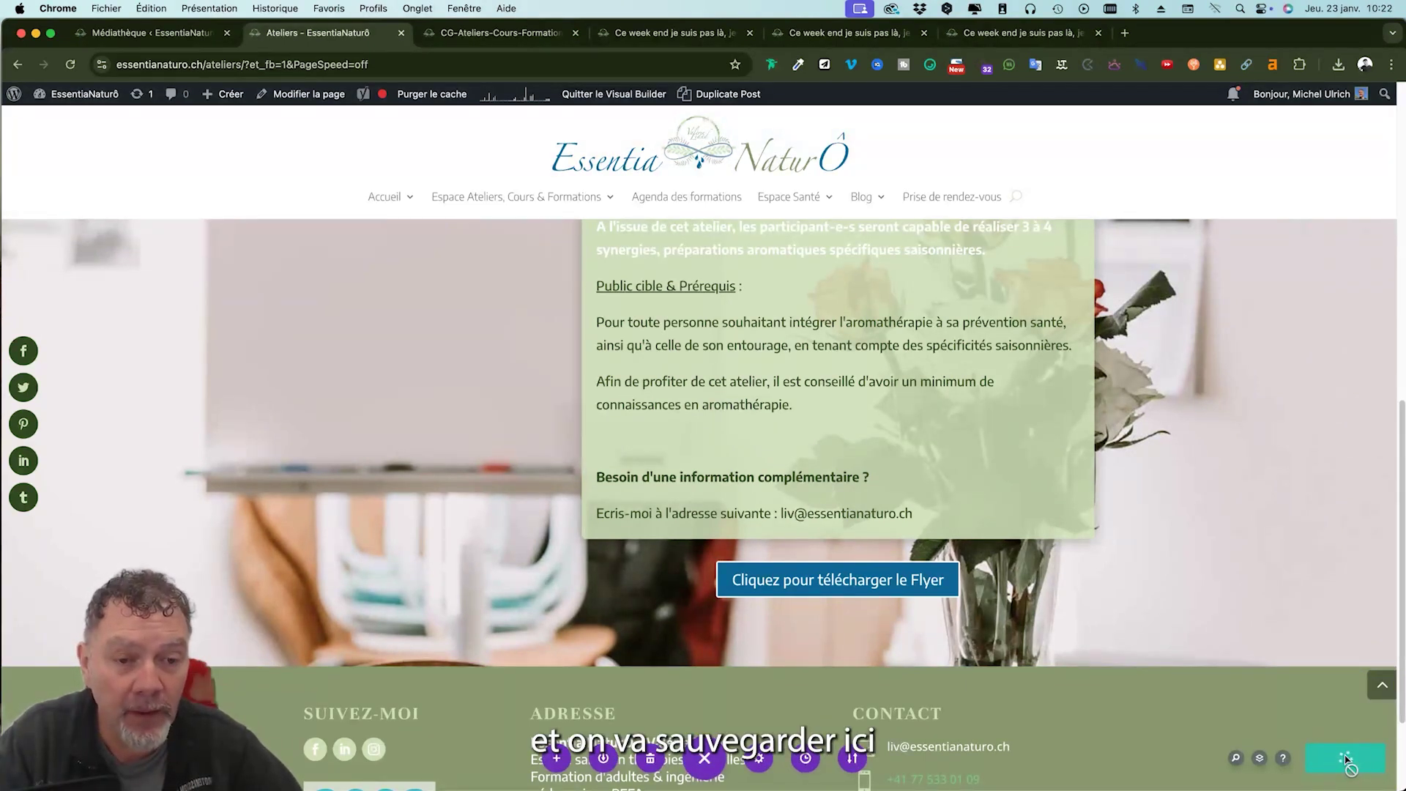
{"action": "left_click", "coordinate": [622, 96]}
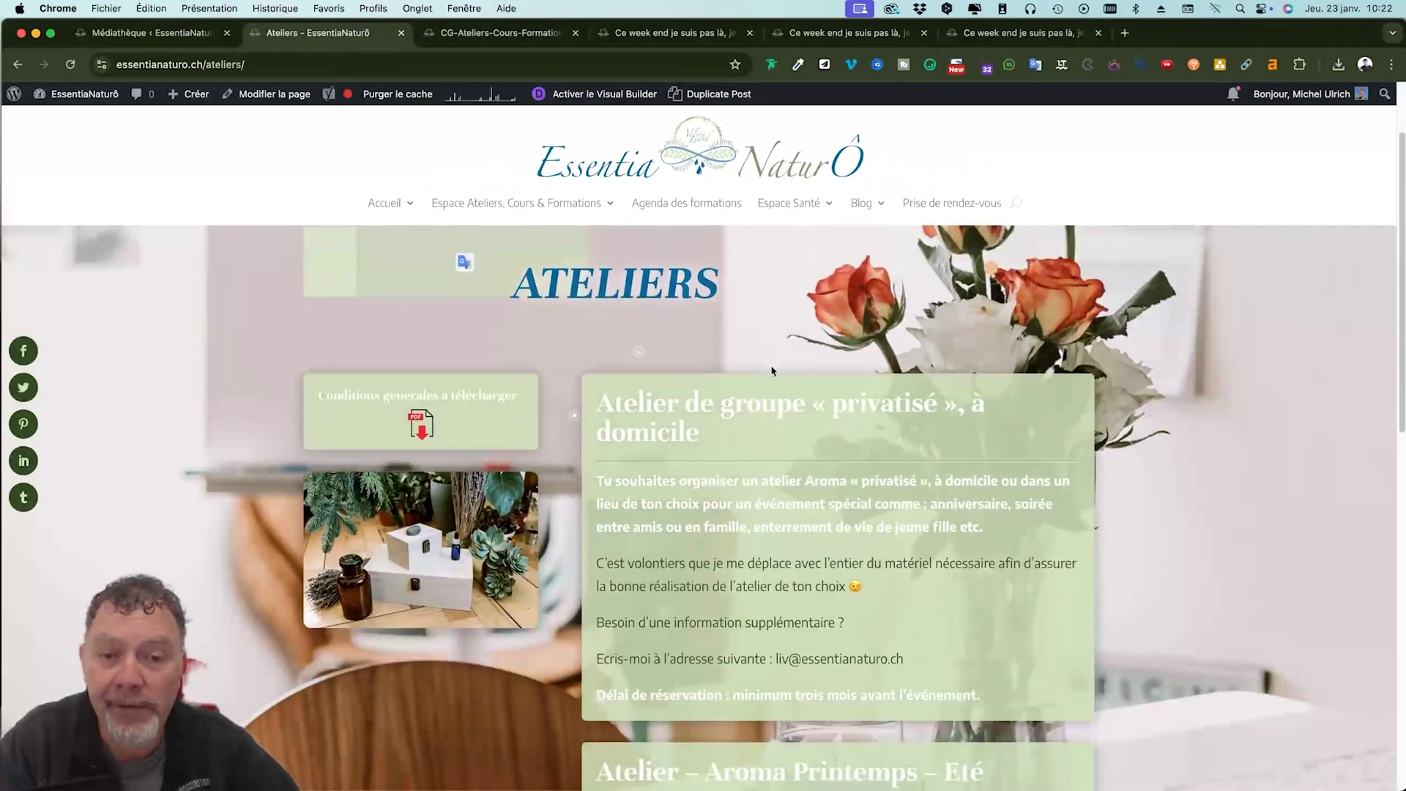
- Test the flyer download button below the Aroma Printemps – Eté block, look over the opened PDF and return to the Ateliers page
{"action": "scroll", "coordinate": [772, 371], "scroll_direction": "down", "scroll_amount": 15}
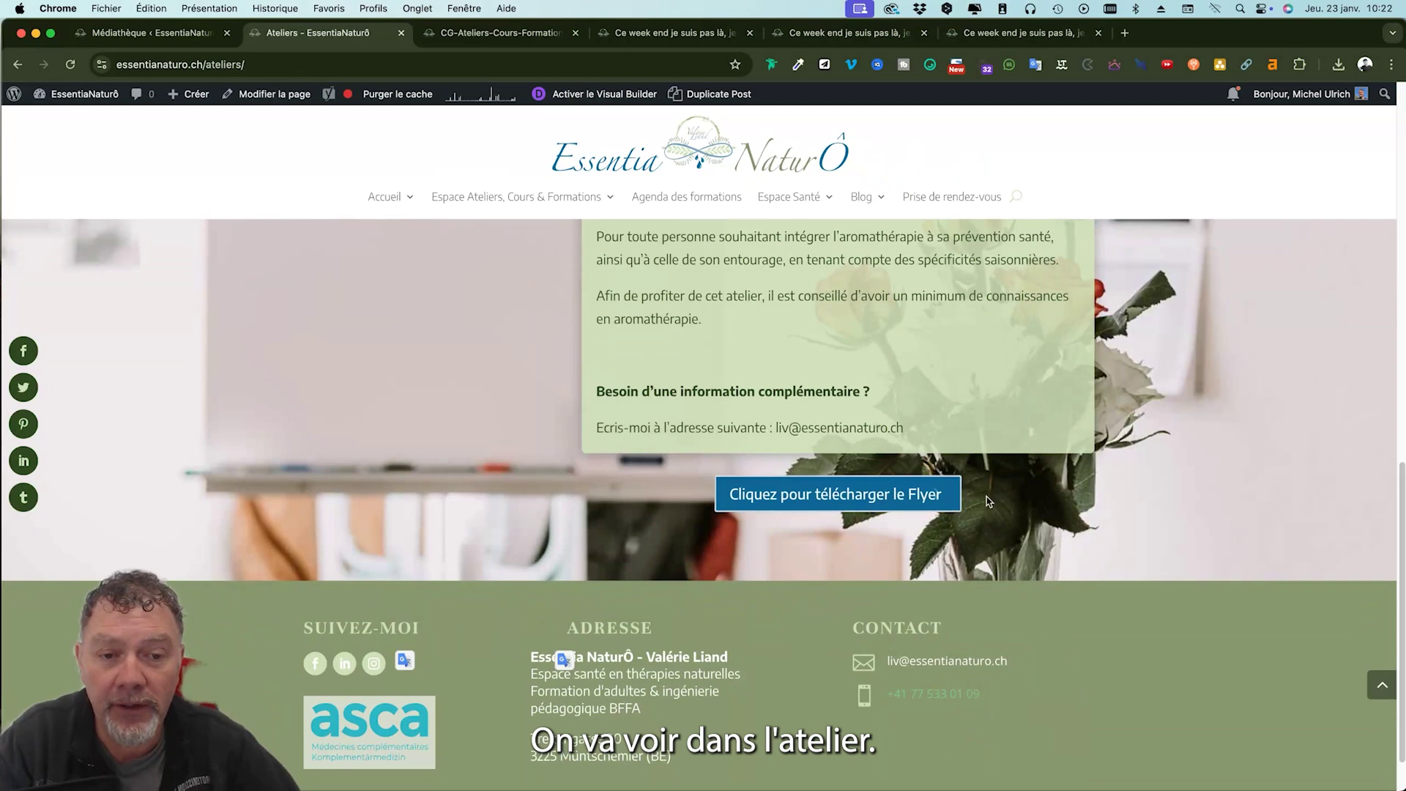
{"action": "scroll", "coordinate": [952, 513], "scroll_direction": "up", "scroll_amount": 1}
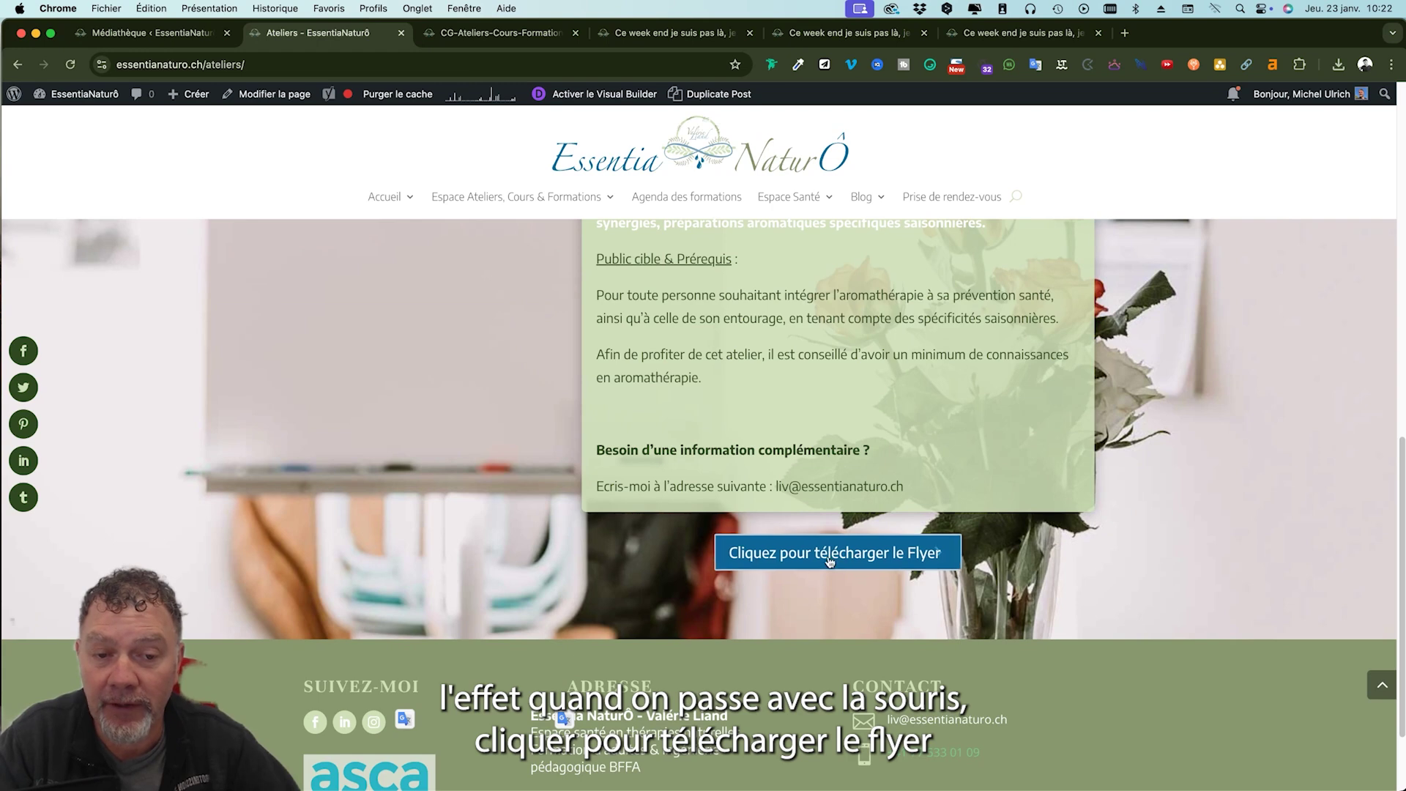
{"action": "left_click", "coordinate": [854, 560]}
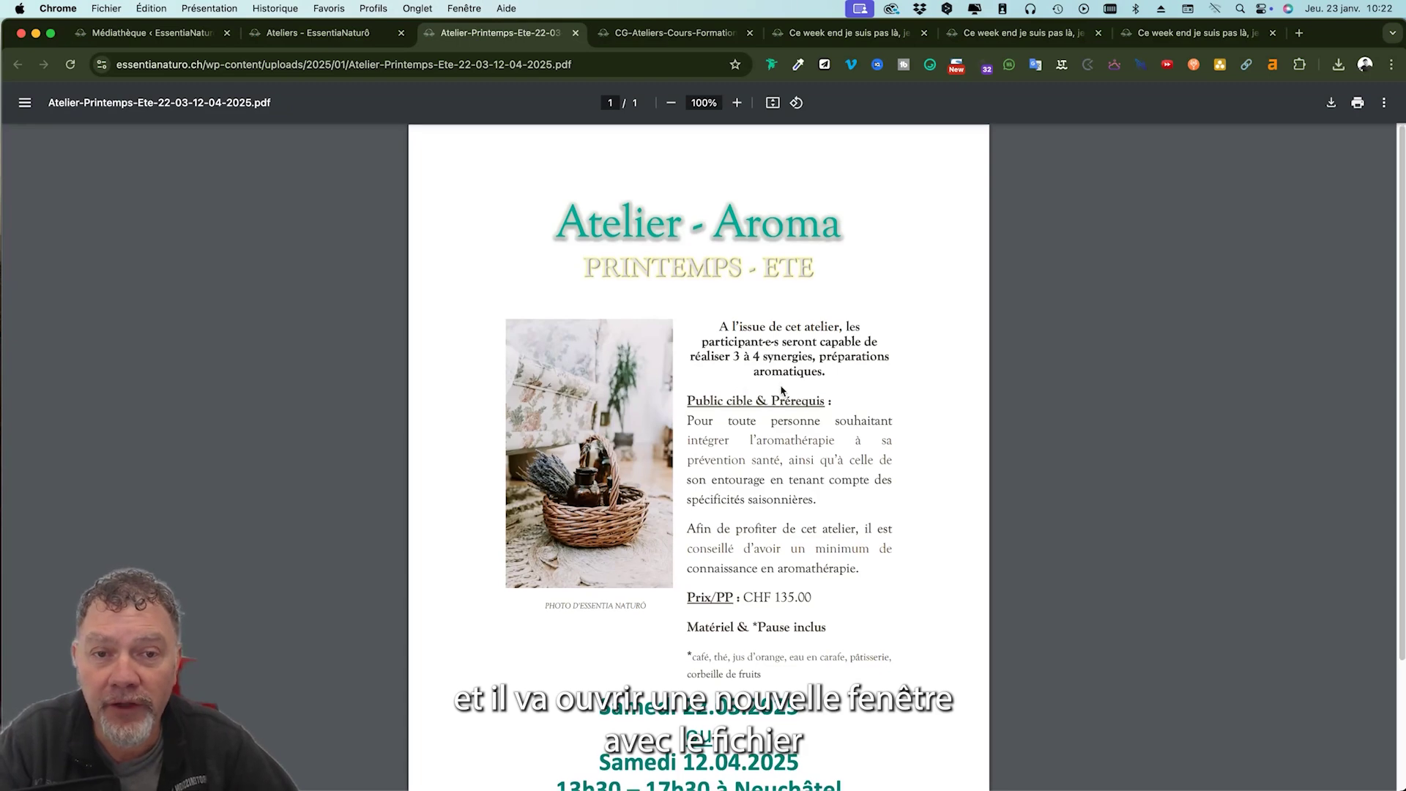
{"action": "scroll", "coordinate": [782, 390], "scroll_direction": "down", "scroll_amount": 5}
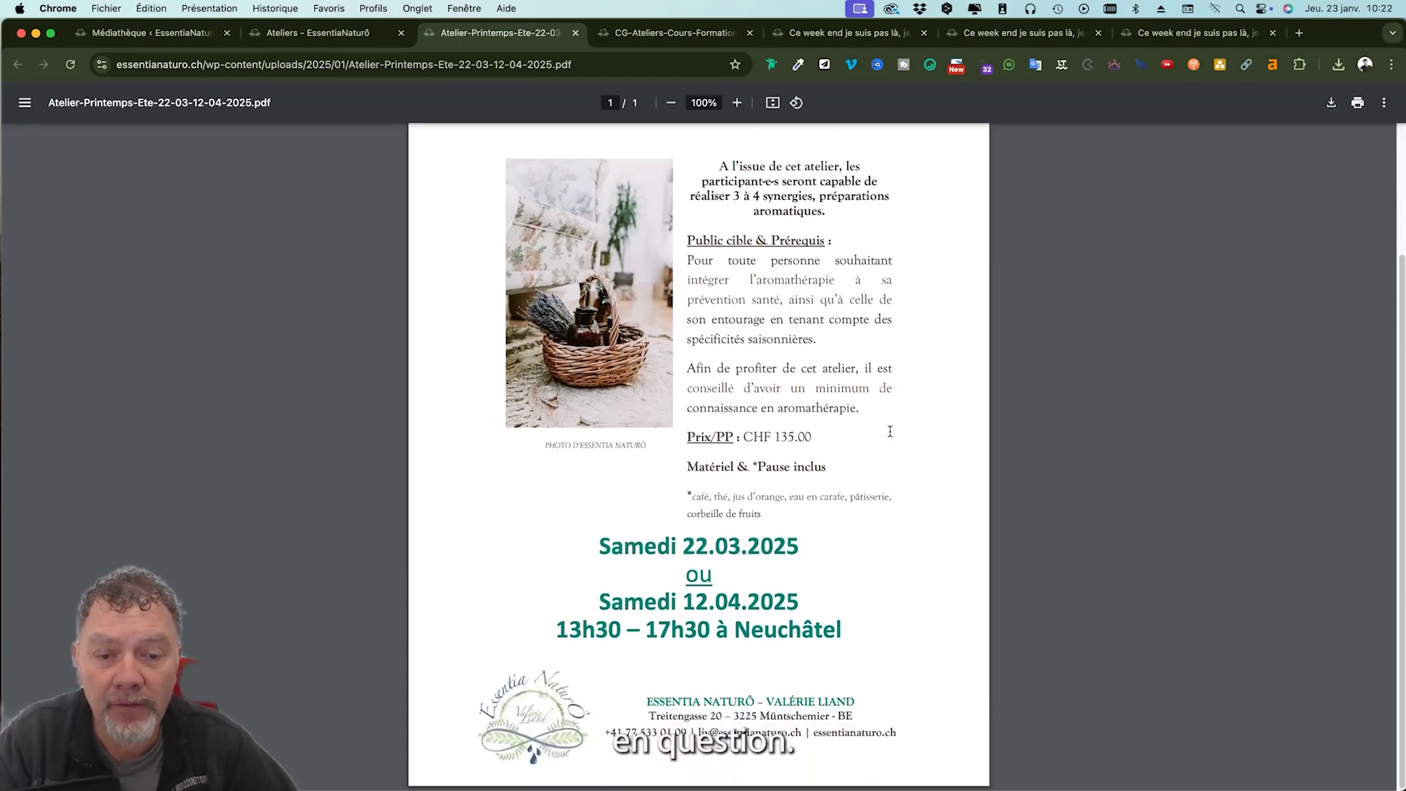
{"action": "scroll", "coordinate": [890, 432], "scroll_direction": "up", "scroll_amount": 5}
{"action": "left_click", "coordinate": [334, 33]}
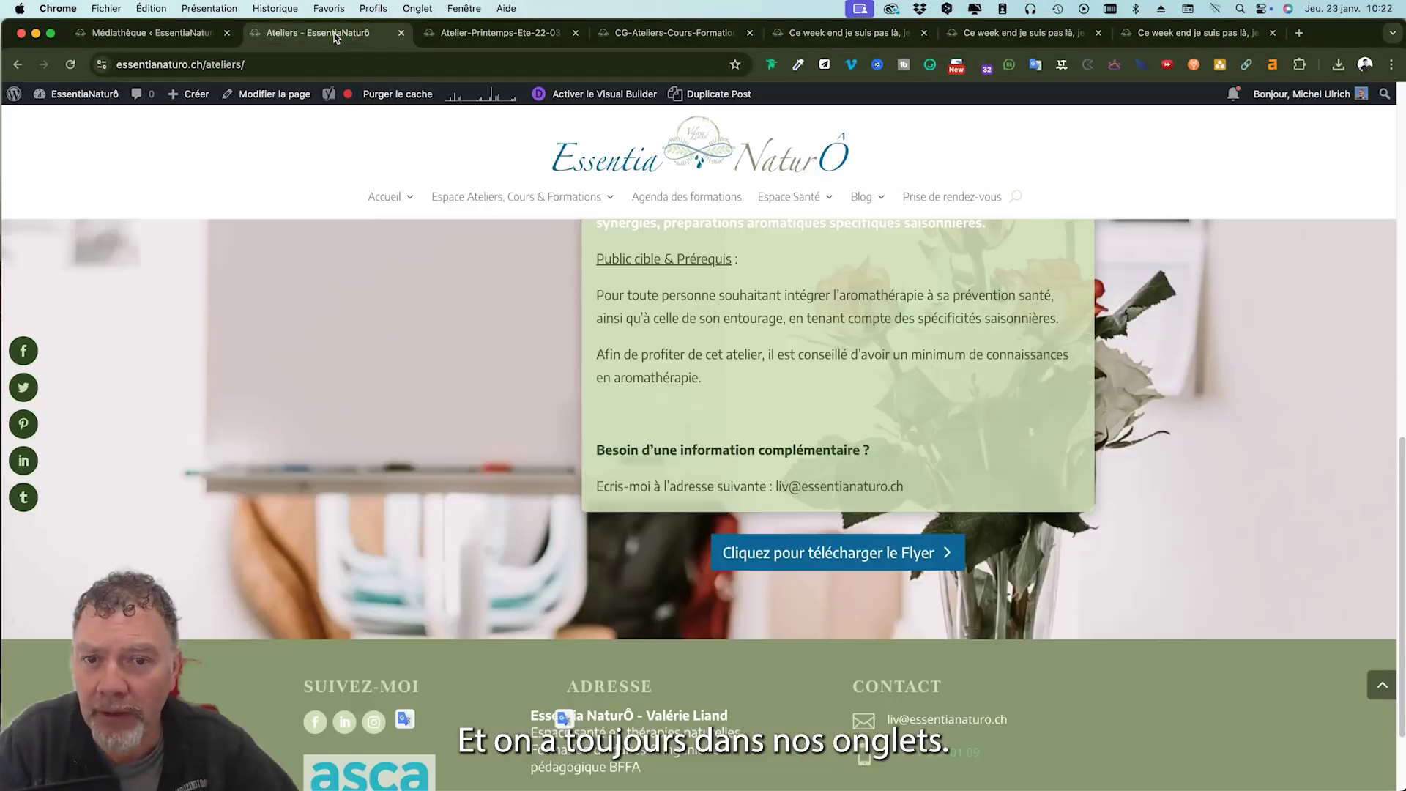
{"action": "scroll", "coordinate": [1001, 491], "scroll_direction": "up", "scroll_amount": 6}
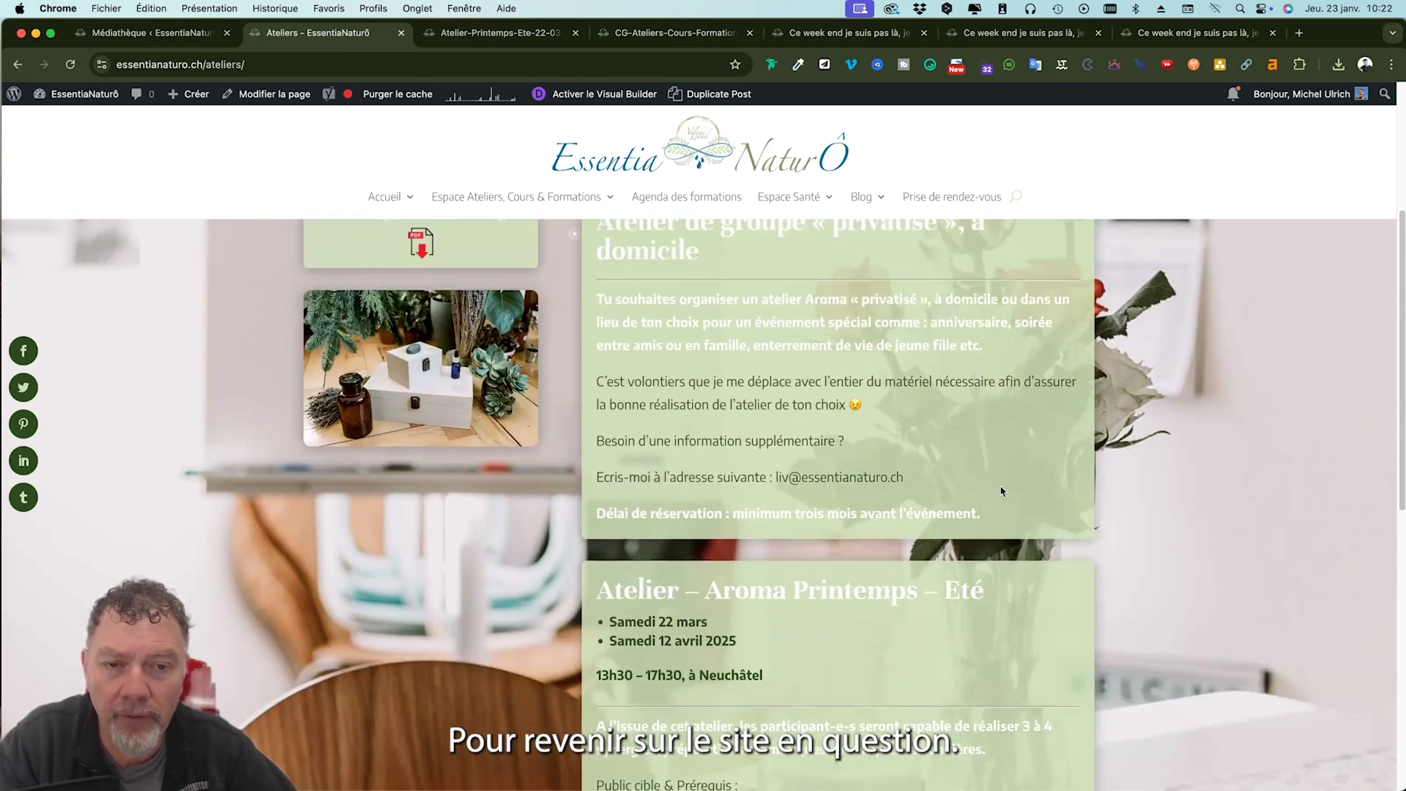
{"action": "scroll", "coordinate": [1001, 490], "scroll_direction": "down", "scroll_amount": 6}
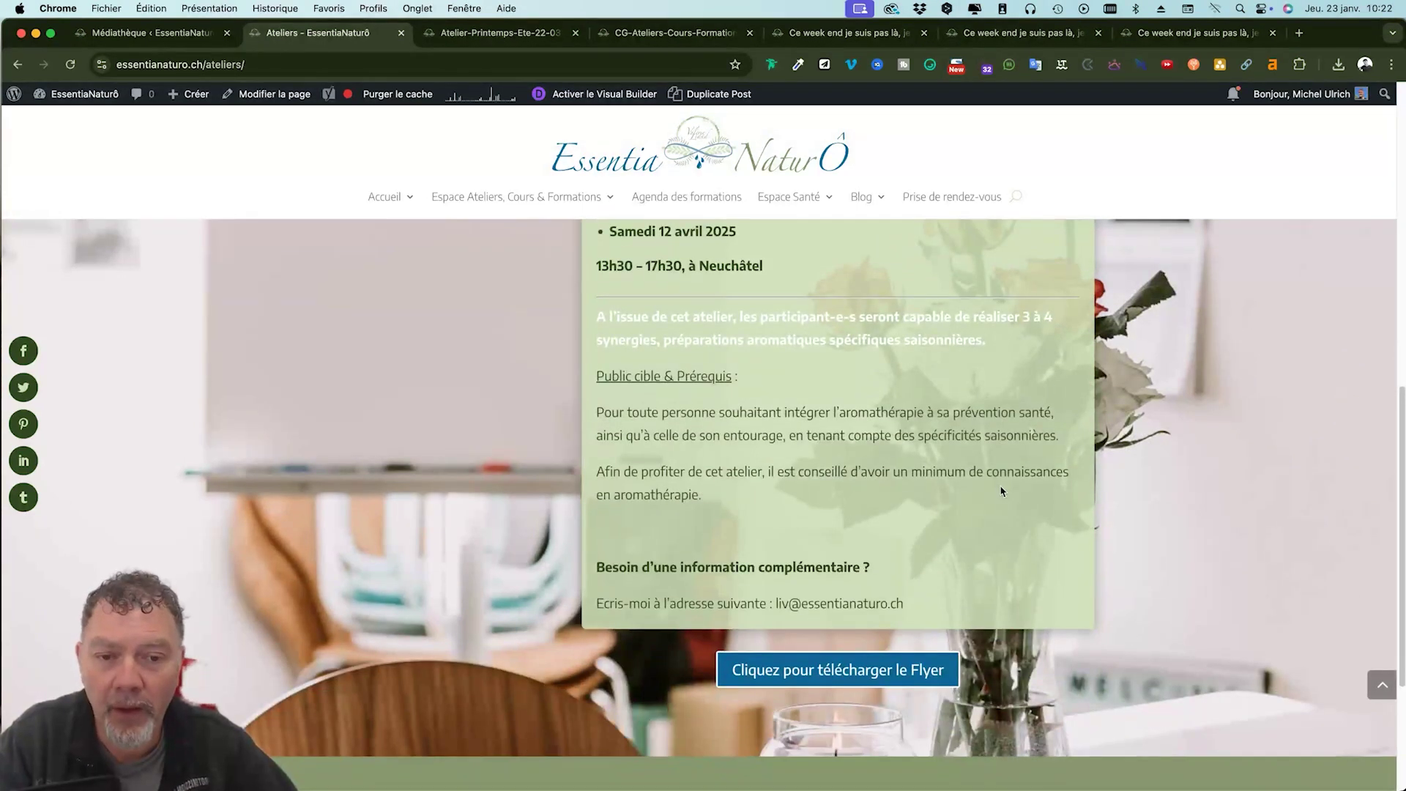
{"action": "scroll", "coordinate": [1001, 491], "scroll_direction": "up", "scroll_amount": 1}
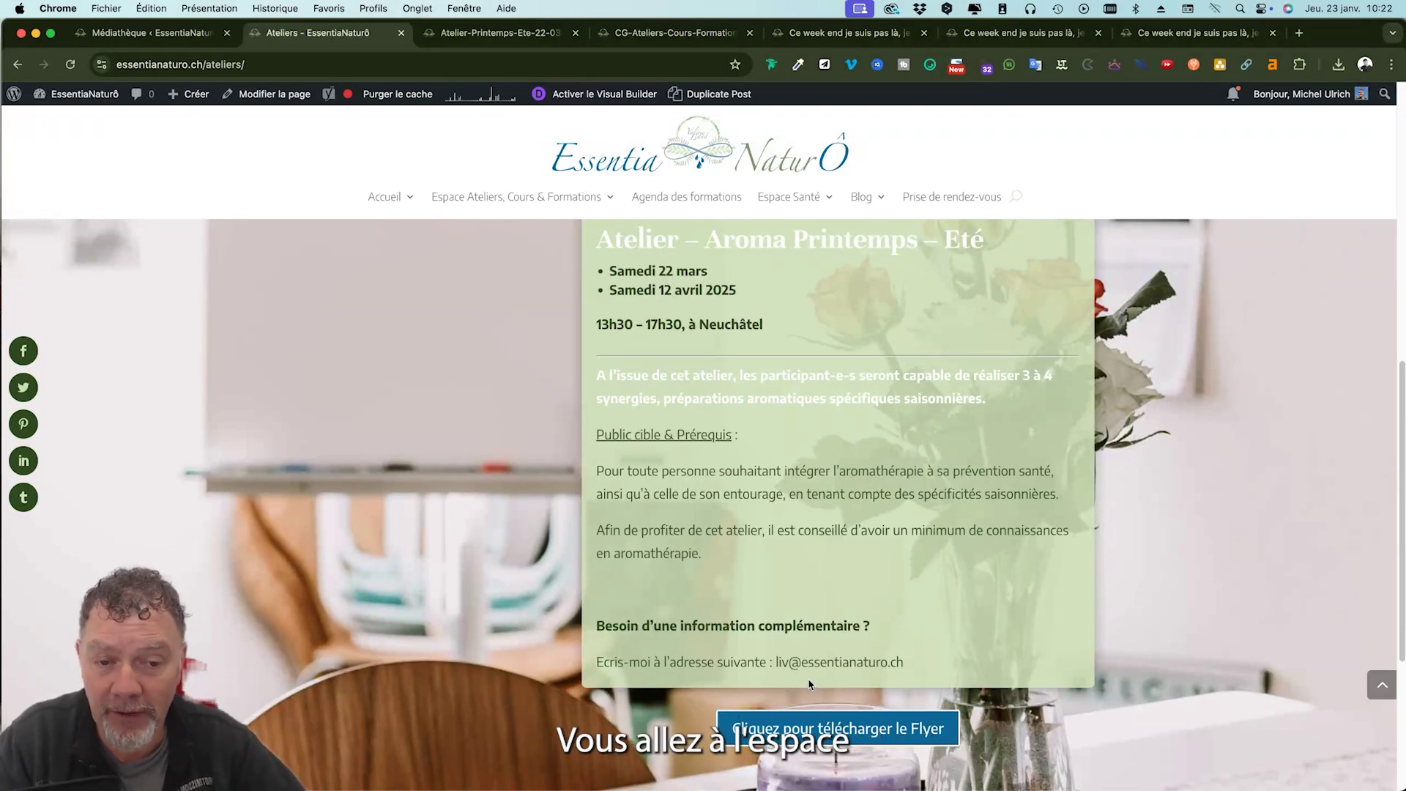
{"action": "scroll", "coordinate": [832, 649], "scroll_direction": "down", "scroll_amount": 3}
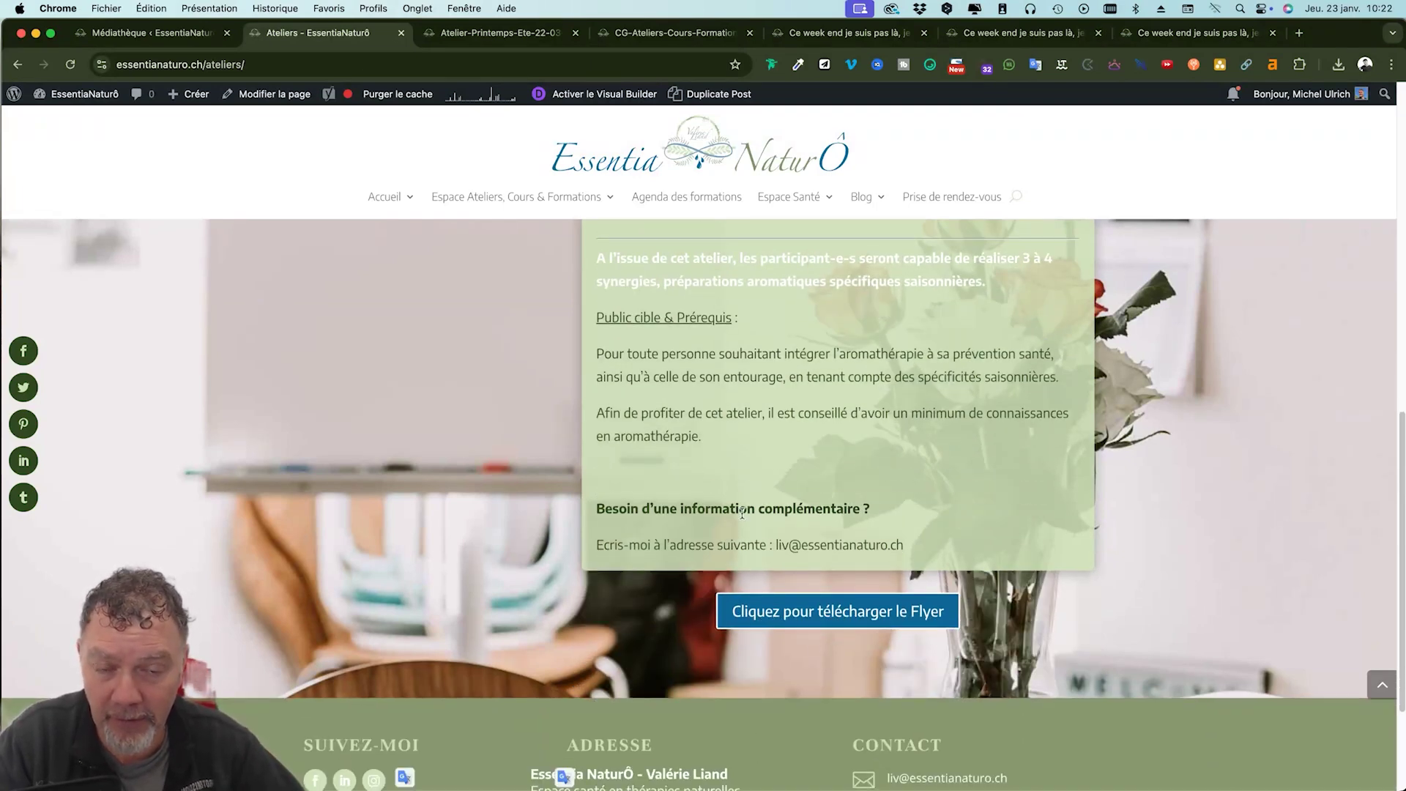